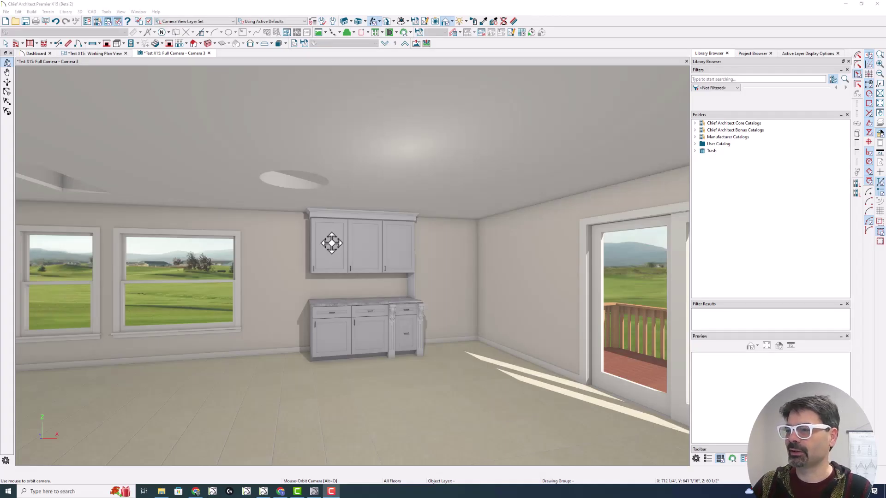
{"action": "scroll", "coordinate": [397, 313], "scroll_direction": "up", "scroll_amount": 2}
{"action": "scroll", "coordinate": [398, 311], "scroll_direction": "up", "scroll_amount": 2}
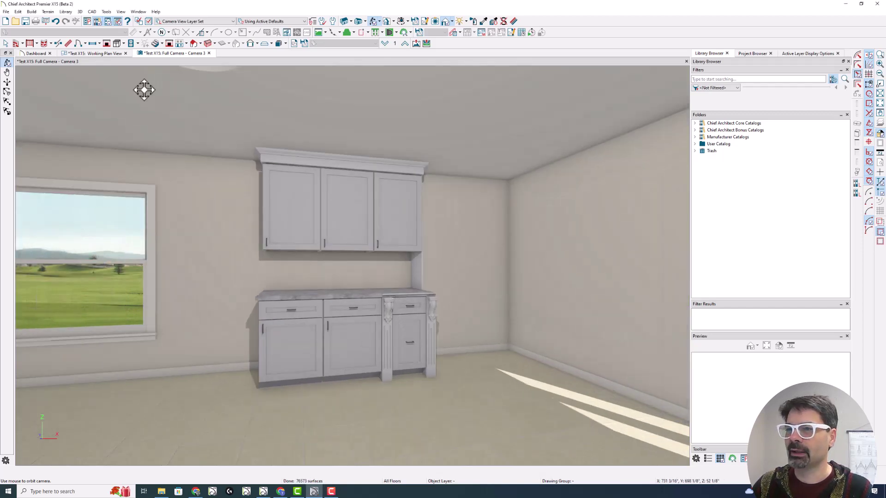
- Switch to the Working Plan View and try shifting the right wall cabinet, then deselect it
{"action": "left_click", "coordinate": [95, 54]}
{"action": "scroll", "coordinate": [376, 151], "scroll_direction": "up", "scroll_amount": 3}
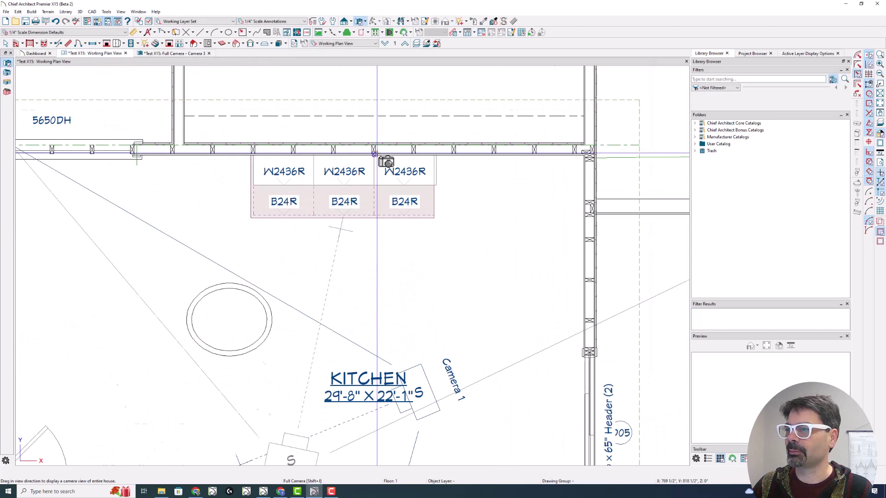
{"action": "key", "text": "space"}
{"action": "left_click", "coordinate": [435, 172]}
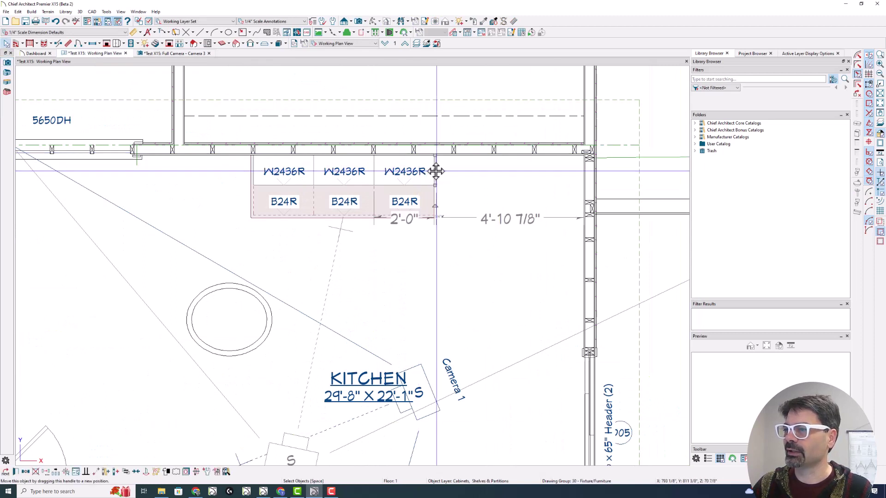
{"action": "left_click_drag", "start_coordinate": [436, 172], "coordinate": [424, 200]}
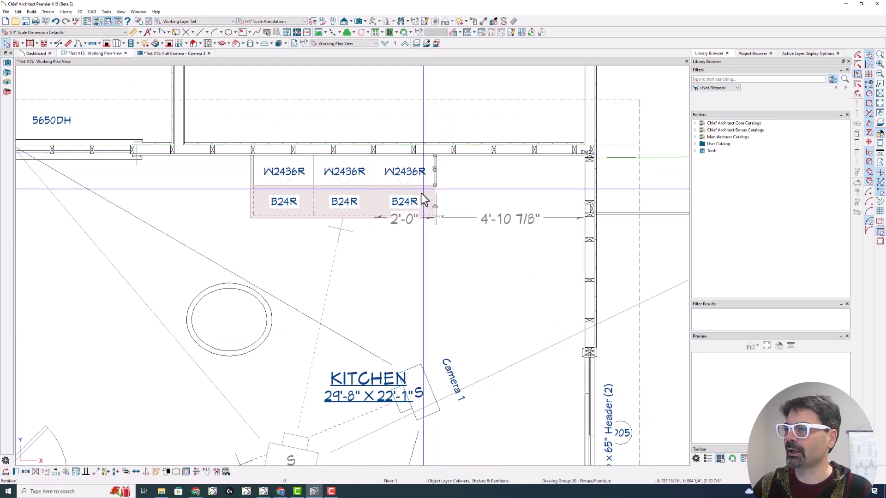
{"action": "key", "text": "Escape"}
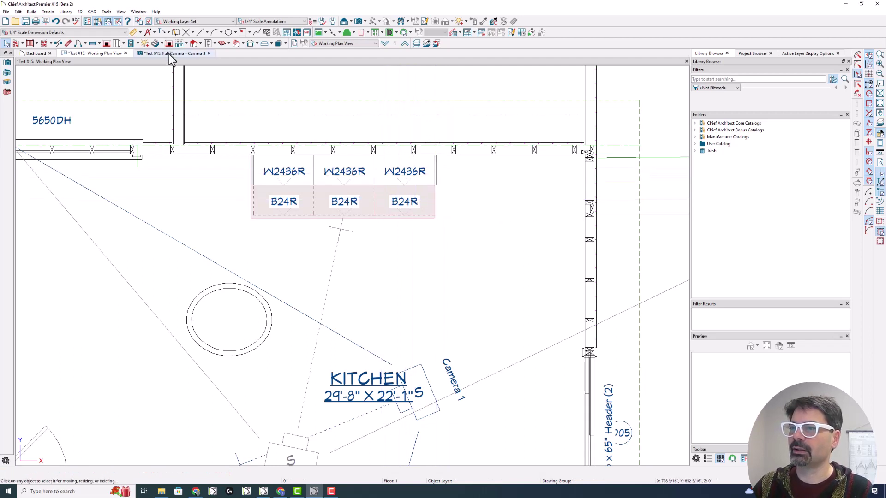
- Enable Show Closed Doors/Drawers and Panels in the General Cabinet defaults
{"action": "left_click", "coordinate": [329, 23]}
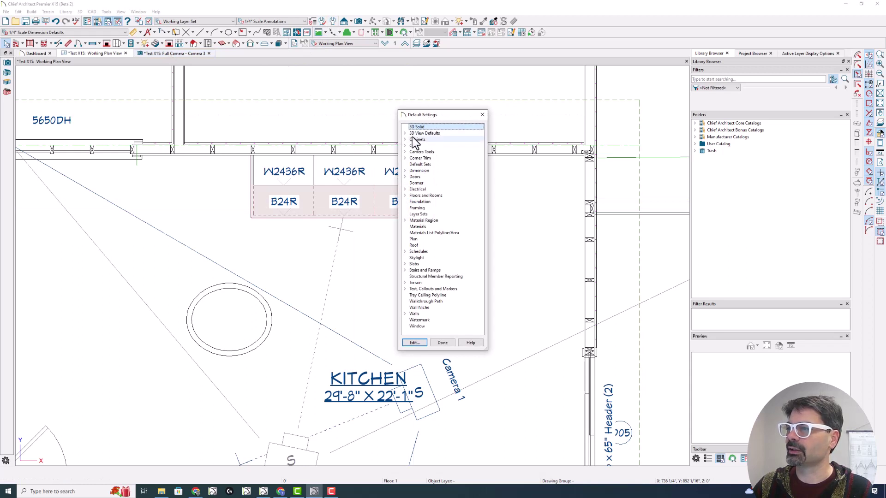
{"action": "left_click", "coordinate": [405, 139]}
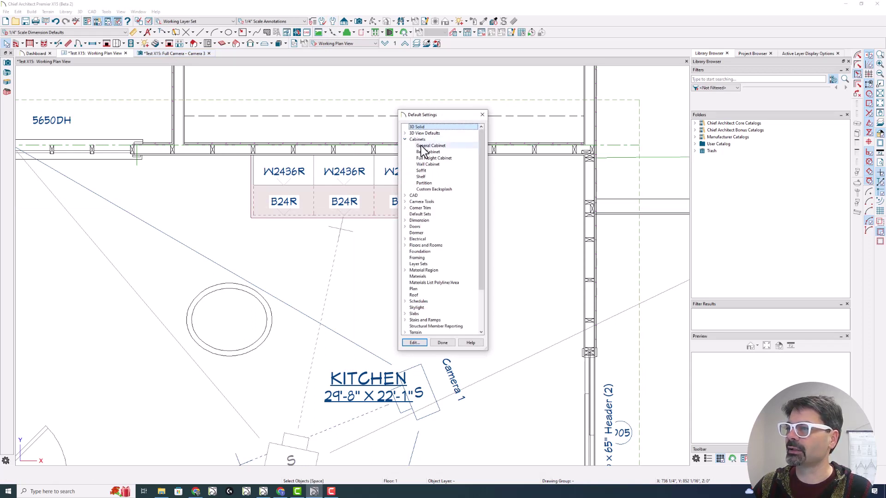
{"action": "double_click", "coordinate": [422, 147]}
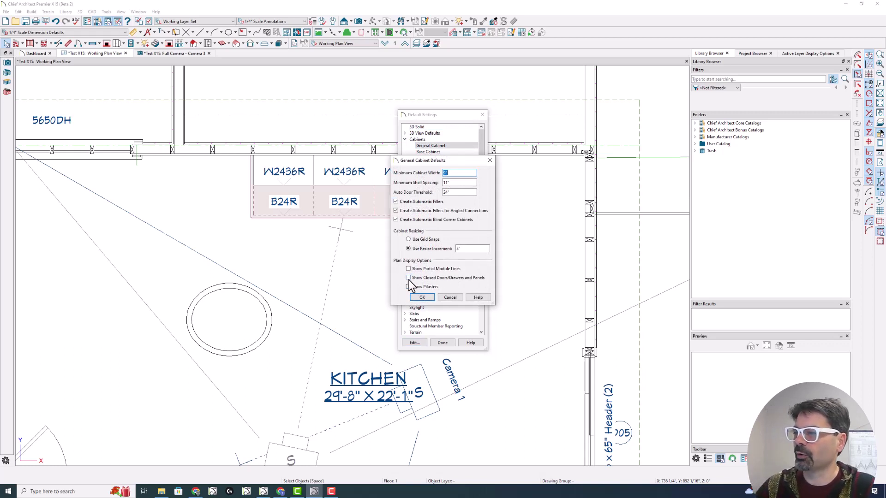
{"action": "left_click", "coordinate": [457, 279]}
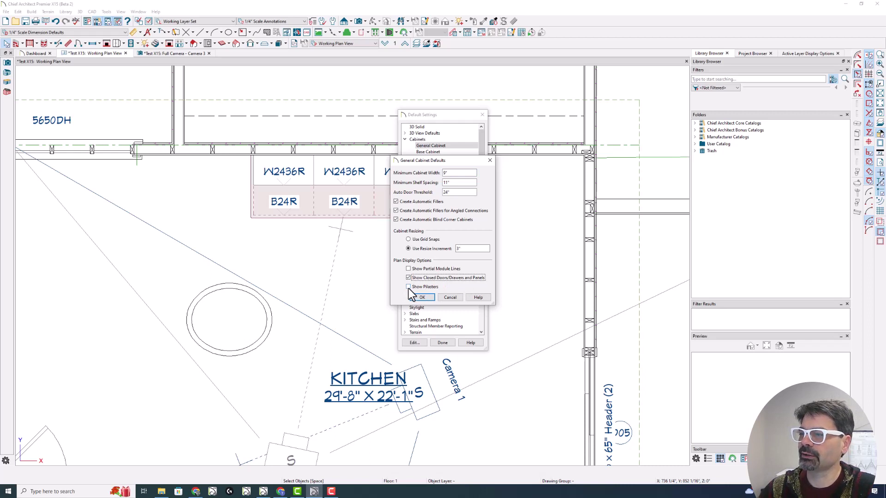
{"action": "left_click", "coordinate": [423, 297]}
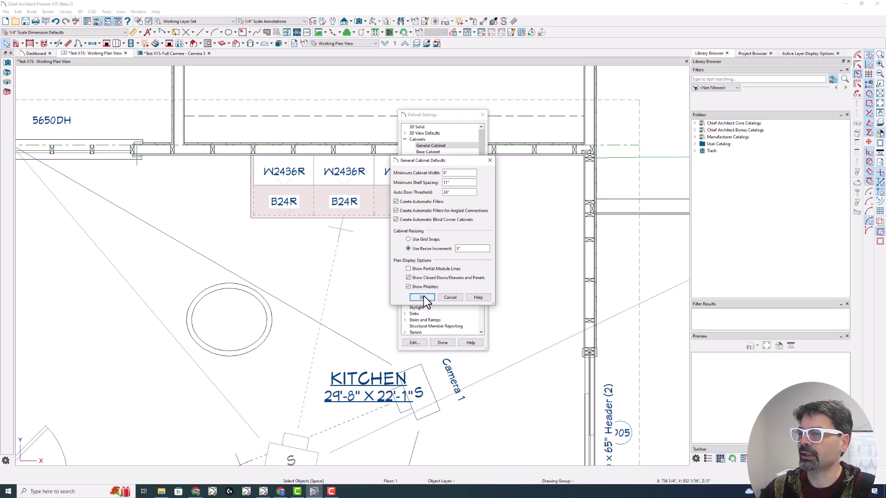
{"action": "left_click", "coordinate": [441, 342]}
{"action": "scroll", "coordinate": [404, 209], "scroll_direction": "up", "scroll_amount": 1}
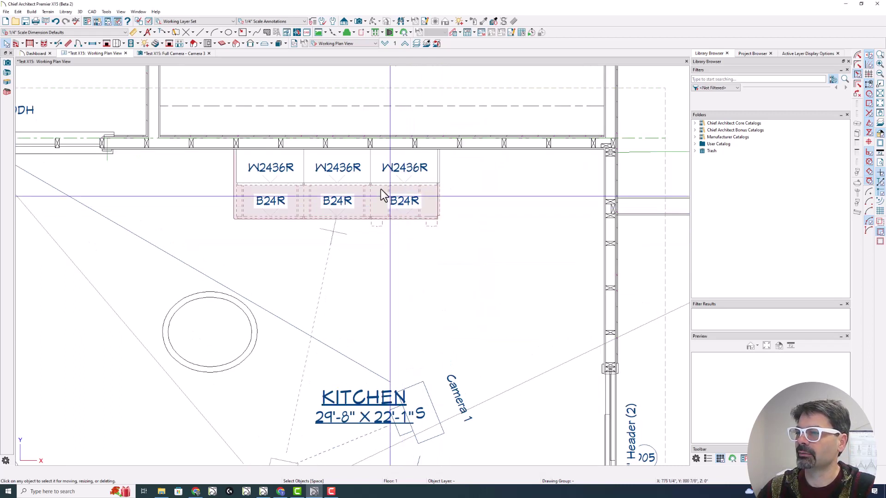
- Set the right B24R base cabinet's pilasters to Left Off and Right Auto
{"action": "double_click", "coordinate": [408, 211]}
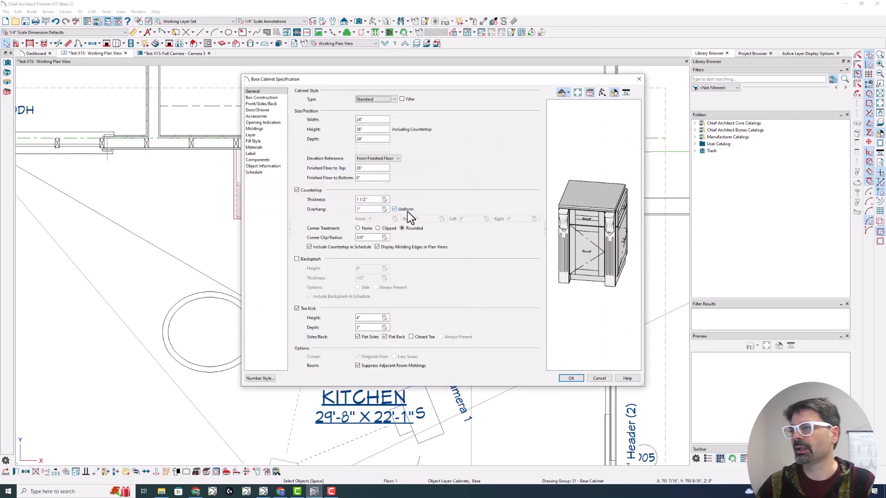
{"action": "left_click", "coordinate": [256, 116]}
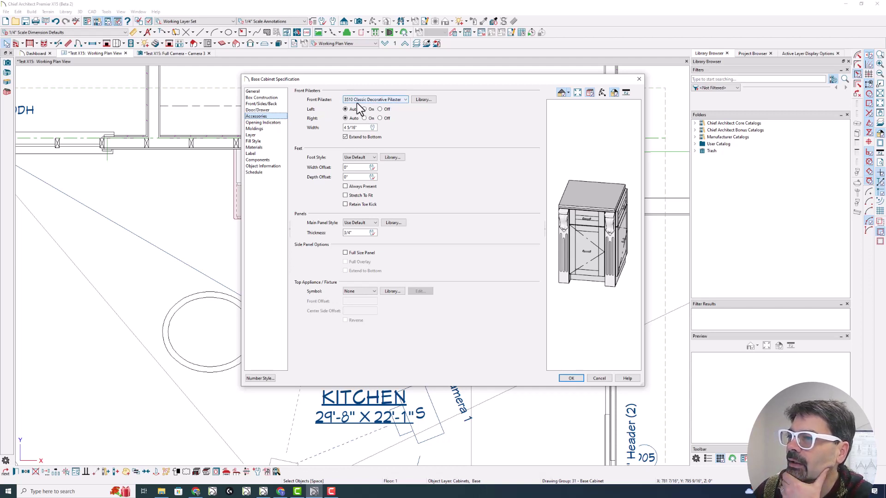
{"action": "left_click", "coordinate": [345, 119]}
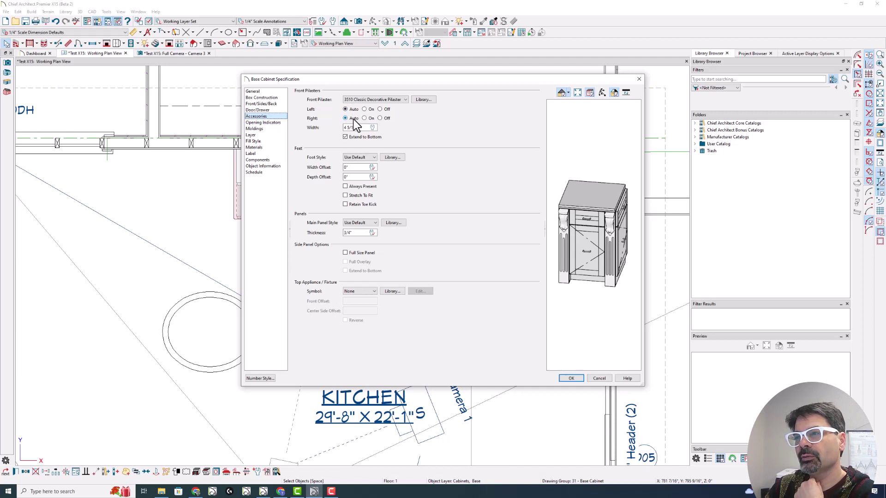
{"action": "left_click", "coordinate": [380, 110]}
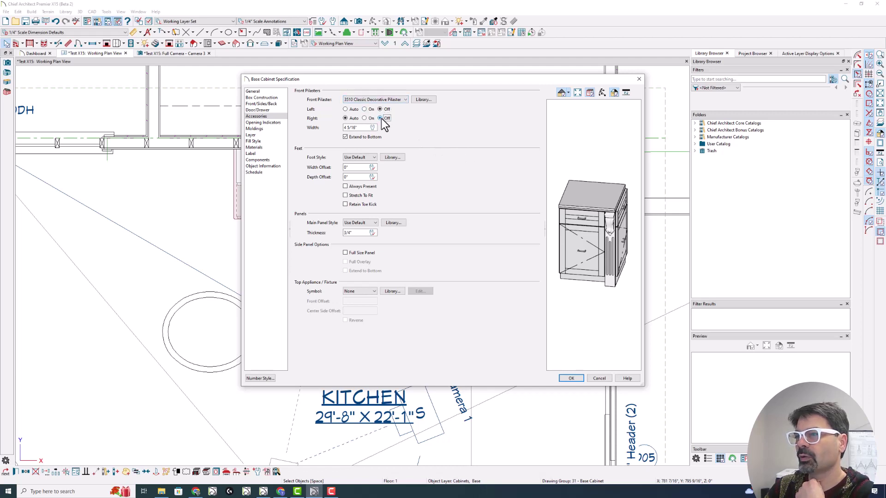
{"action": "left_click", "coordinate": [379, 118]}
{"action": "left_click", "coordinate": [364, 110]}
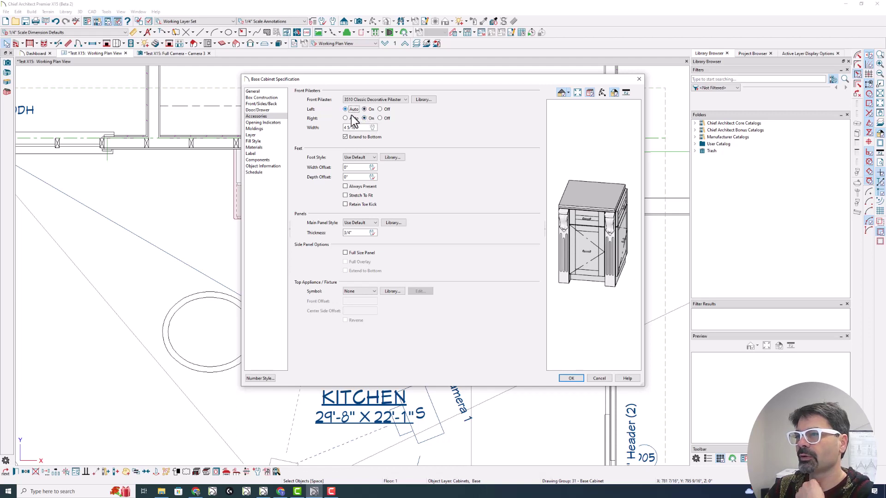
{"action": "left_click", "coordinate": [354, 119]}
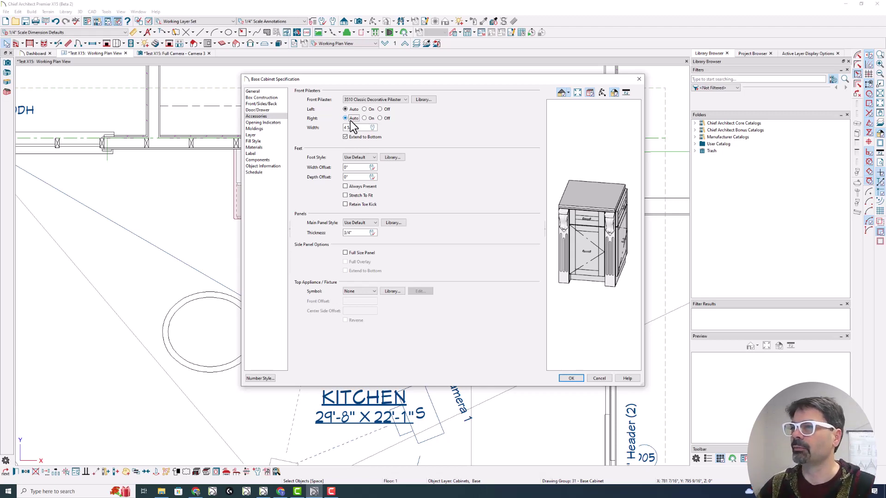
{"action": "left_click", "coordinate": [379, 109]}
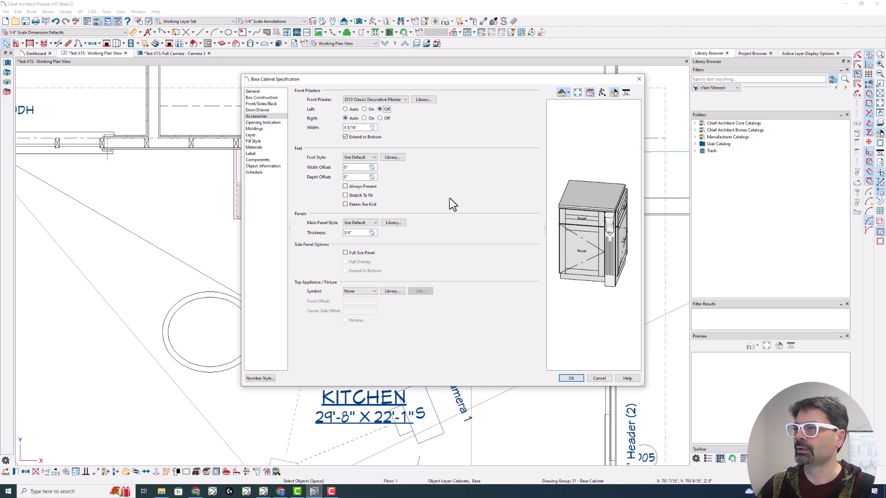
{"action": "left_click", "coordinate": [572, 378]}
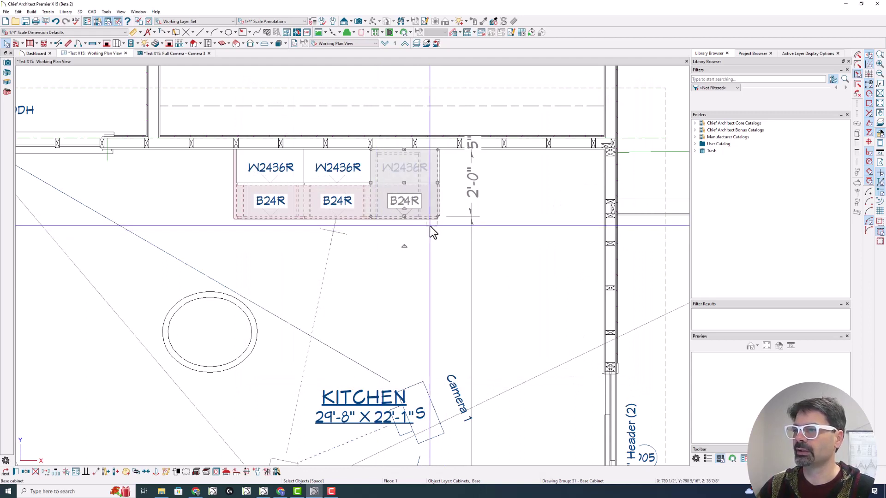
- Copy the edited base cabinet to the left end of the run
{"action": "mouse_move", "coordinate": [408, 226]}
{"action": "left_mouse_down"}
{"action": "mouse_move", "coordinate": [270, 208]}
{"action": "mouse_move", "coordinate": [391, 207]}
{"action": "left_mouse_up"}
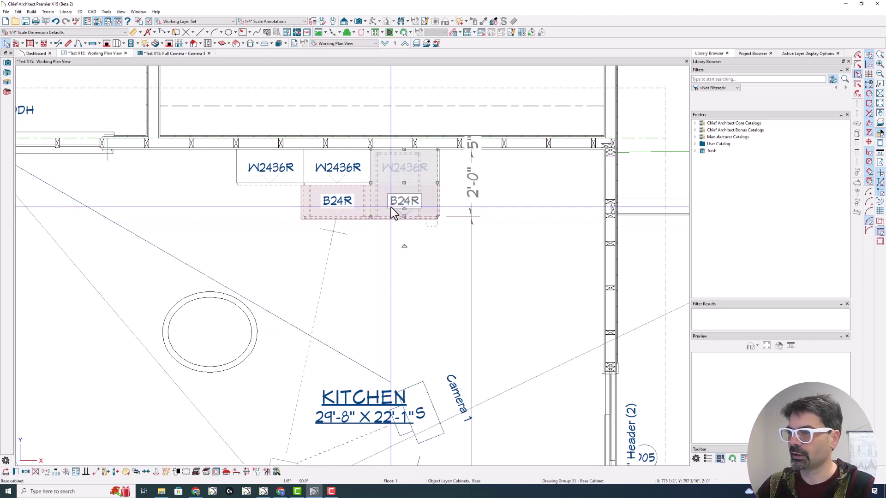
{"action": "left_click", "coordinate": [26, 472]}
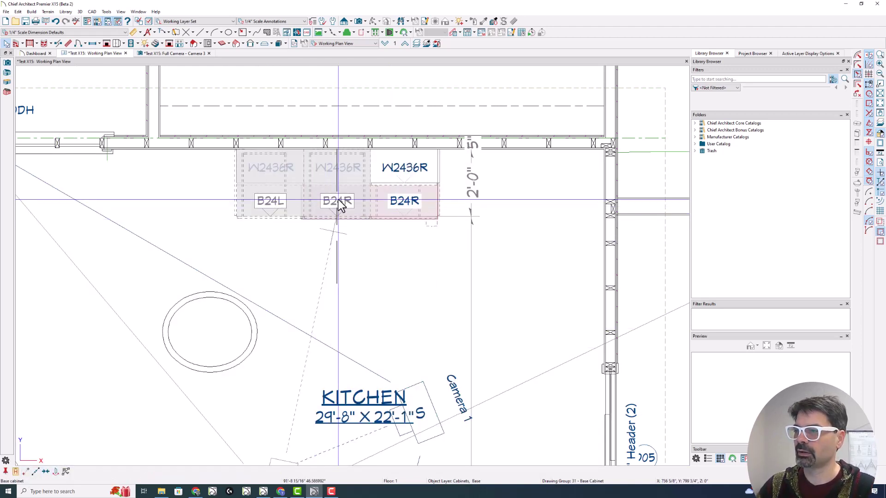
{"action": "left_click", "coordinate": [339, 205]}
{"action": "left_click", "coordinate": [269, 207]}
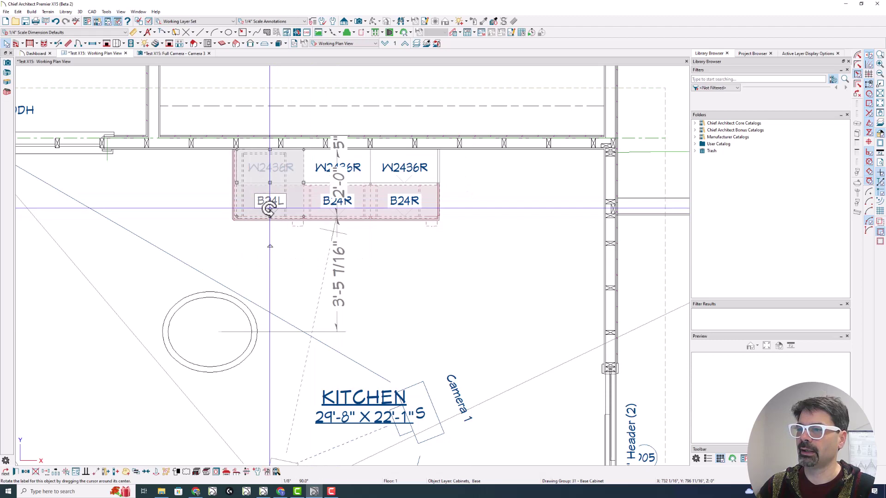
- Set the left base cabinet's pilasters to Left On and Right Off
{"action": "double_click", "coordinate": [270, 208]}
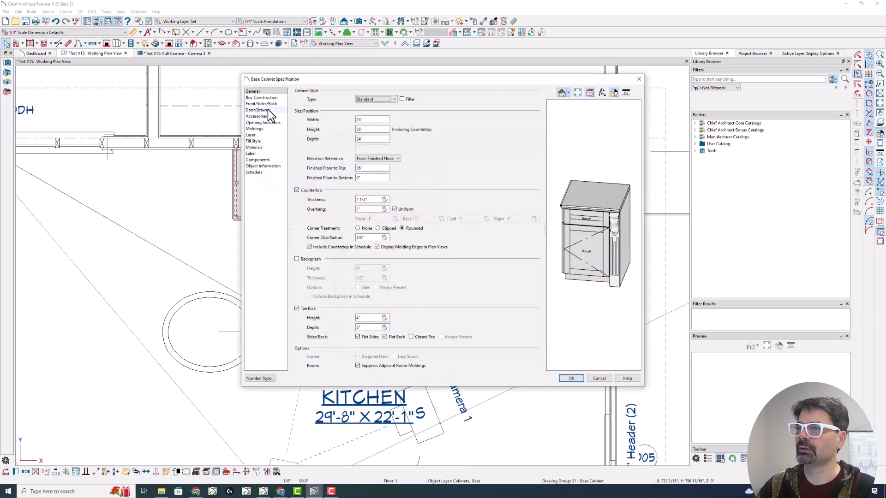
{"action": "left_click", "coordinate": [256, 116]}
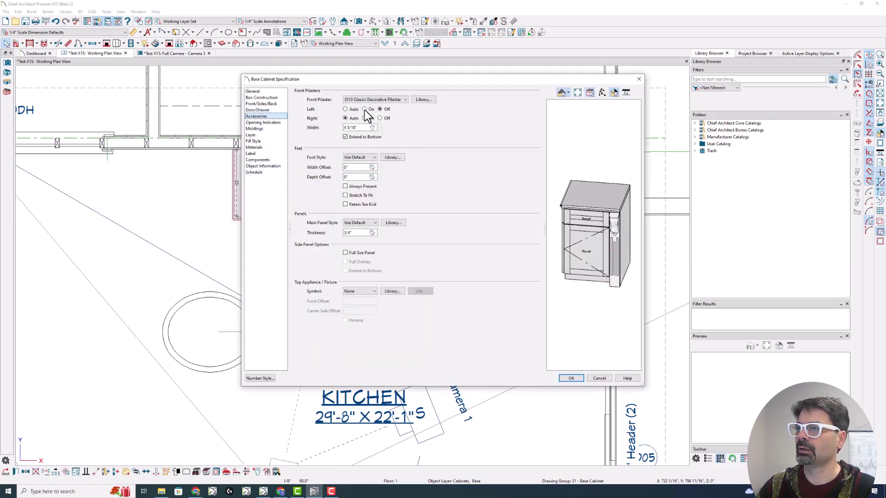
{"action": "left_click", "coordinate": [364, 109]}
{"action": "left_click", "coordinate": [380, 118]}
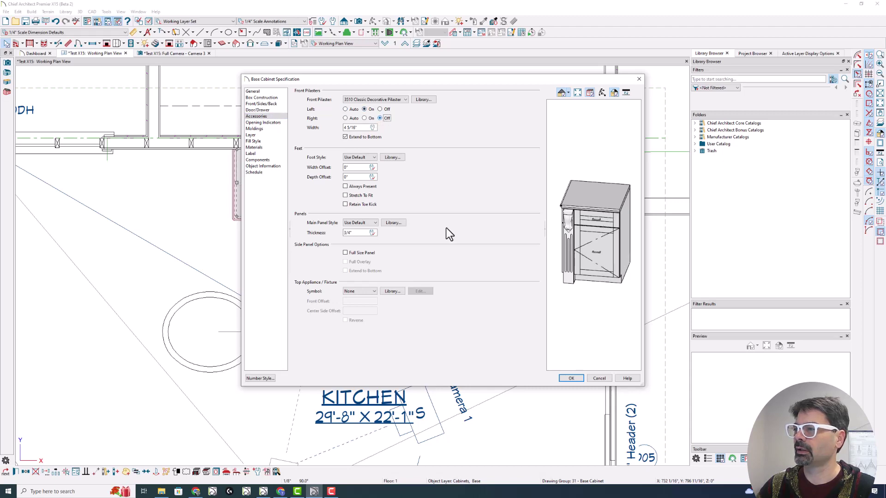
{"action": "left_click", "coordinate": [571, 378]}
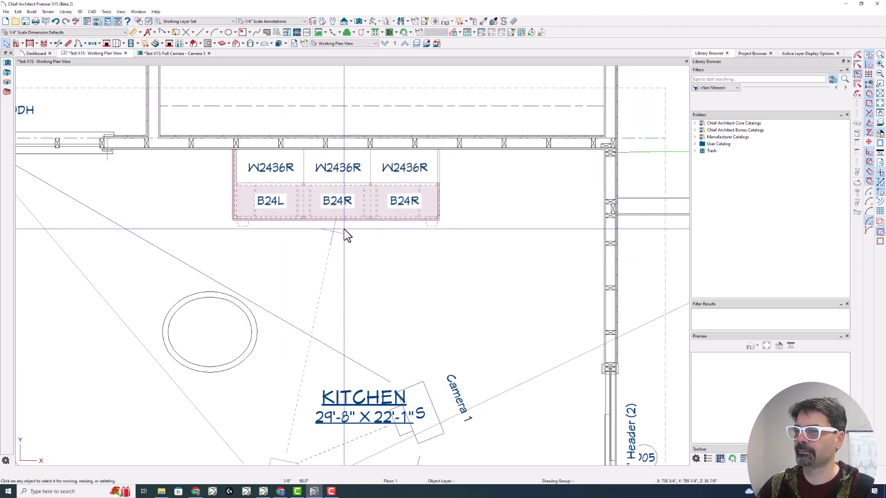
- Check the cabinet run in the Full Camera view, then bring up the X14 cabinet plan
{"action": "left_click", "coordinate": [192, 55]}
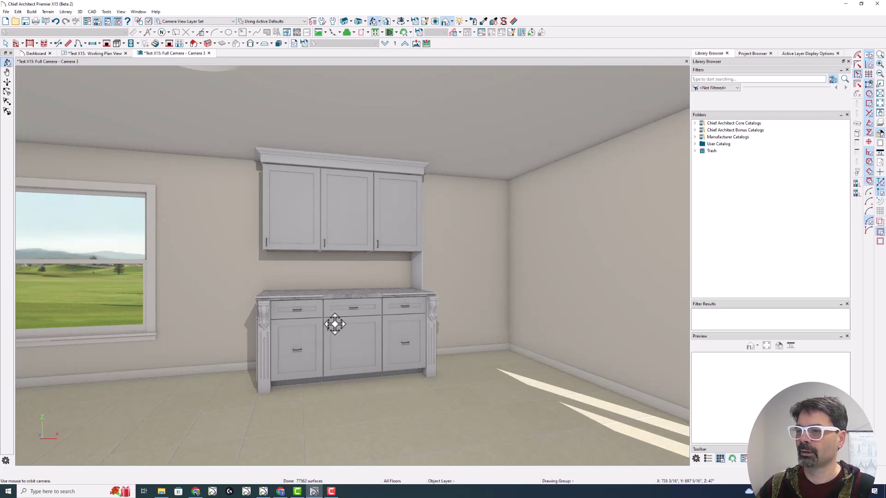
{"action": "left_click", "coordinate": [261, 341]}
{"action": "left_click", "coordinate": [89, 56]}
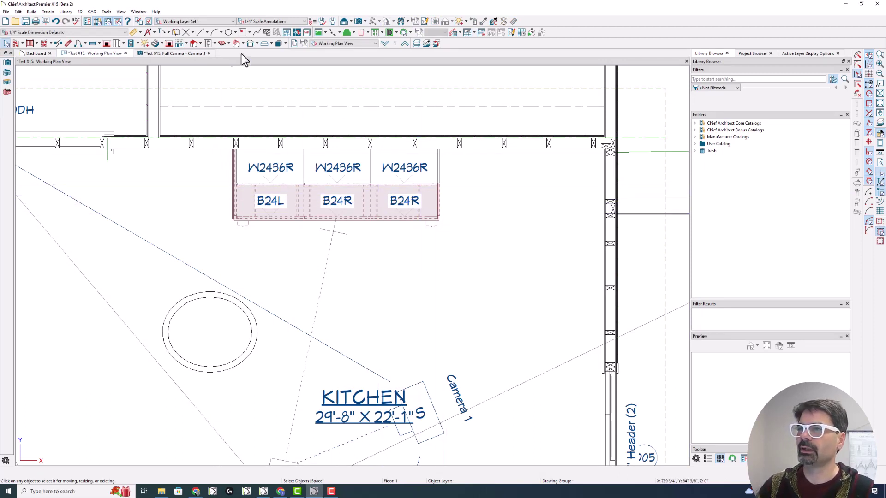
{"action": "left_click", "coordinate": [185, 55]}
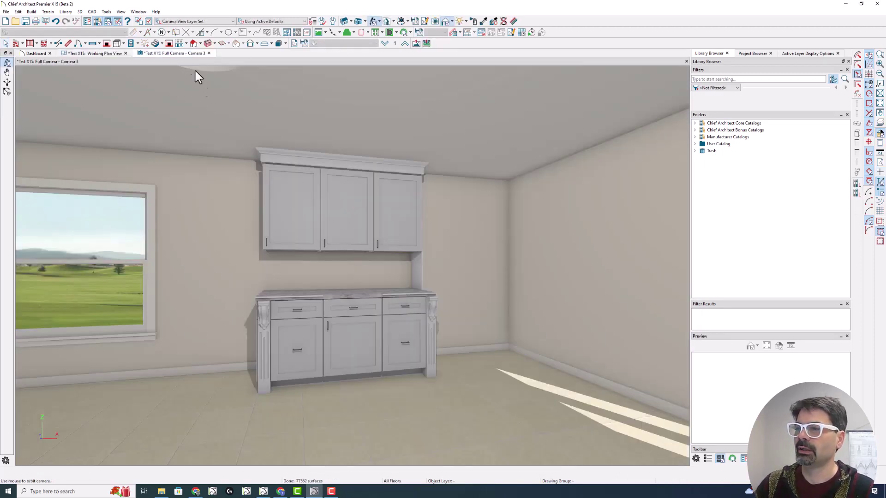
{"action": "left_click", "coordinate": [263, 492]}
- Draw a partition beside the cabinets, accept its size, and snap it to the cabinet edge
{"action": "left_click", "coordinate": [363, 200]}
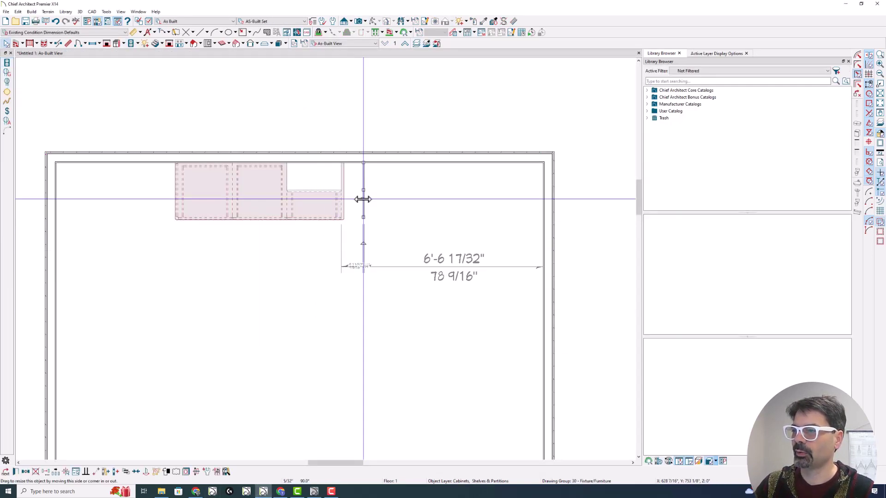
{"action": "double_click", "coordinate": [362, 201]}
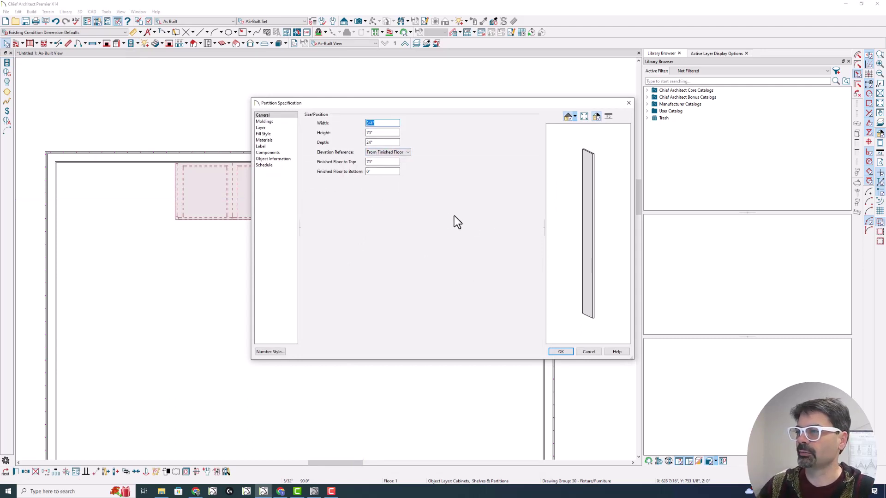
{"action": "key", "text": "Return"}
{"action": "scroll", "coordinate": [359, 193], "scroll_direction": "up", "scroll_amount": 2}
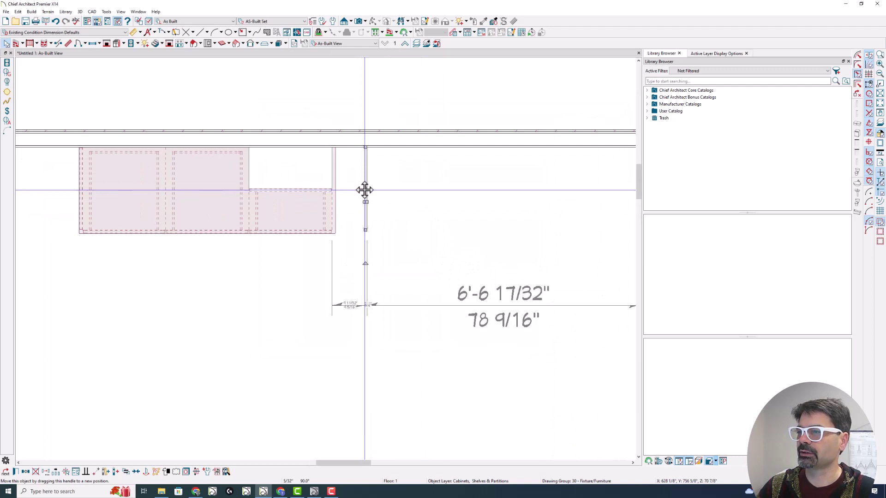
{"action": "left_click", "coordinate": [315, 188]}
- Place a Full Camera aimed at the cabinets and lower its viewpoint
{"action": "key", "text": "f"}
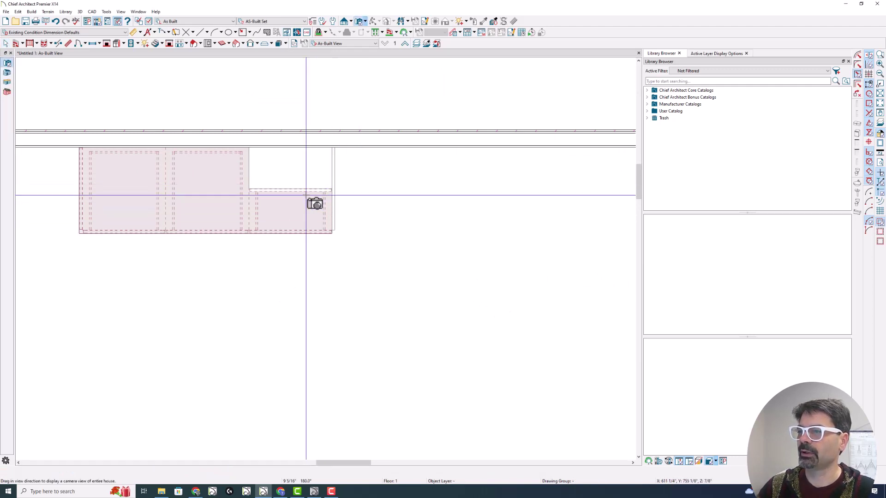
{"action": "scroll", "coordinate": [313, 257], "scroll_direction": "down", "scroll_amount": 3}
{"action": "left_click_drag", "start_coordinate": [384, 289], "coordinate": [334, 229]}
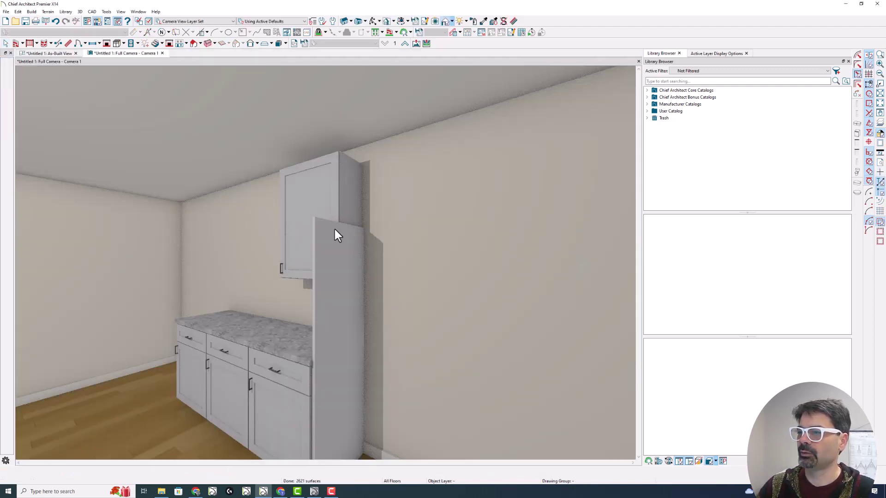
{"action": "key", "text": "Page_Down"}
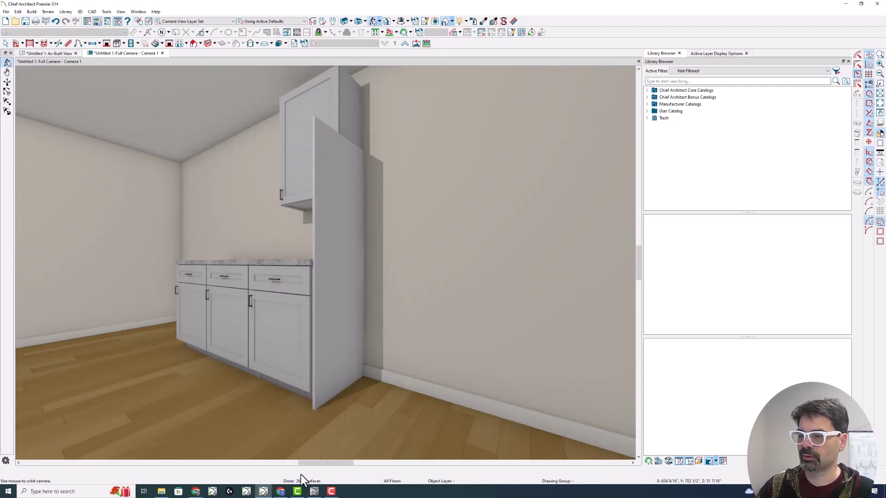
- In the X15 kitchen, set the rightmost base cabinet's Right side to Use Default
{"action": "left_click", "coordinate": [314, 492]}
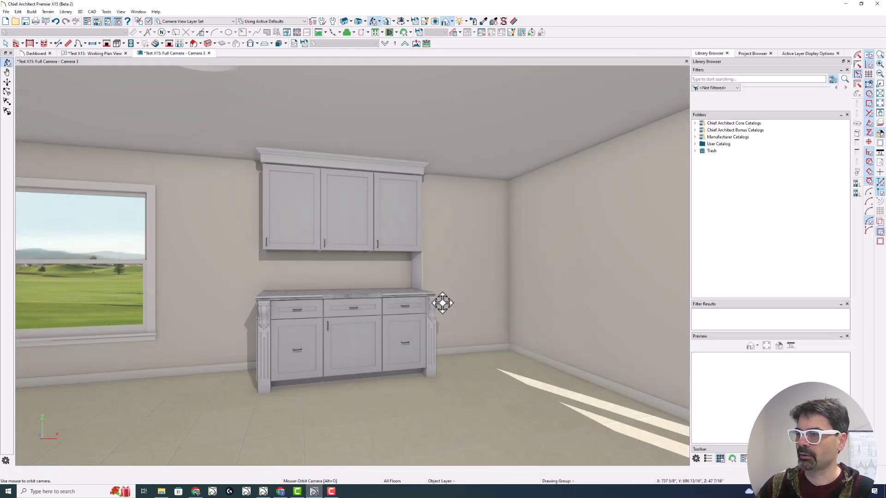
{"action": "left_click_drag", "start_coordinate": [385, 299], "coordinate": [344, 304]}
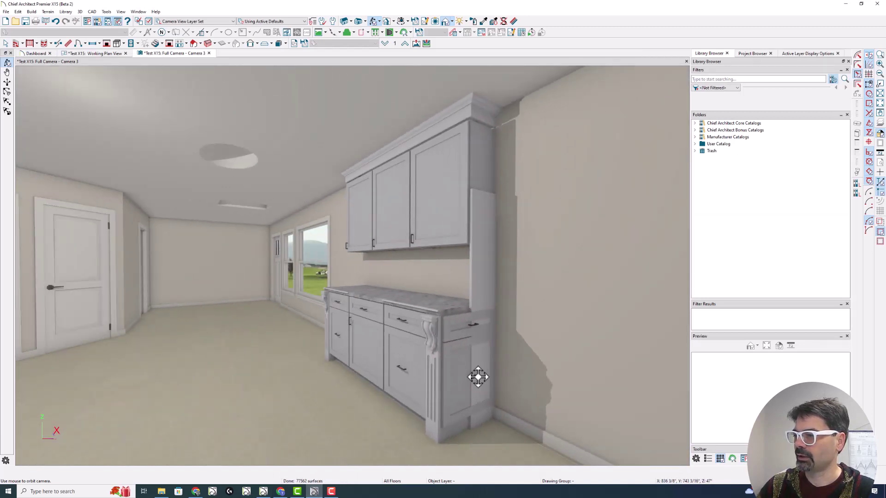
{"action": "left_click", "coordinate": [456, 366]}
{"action": "double_click", "coordinate": [457, 361]}
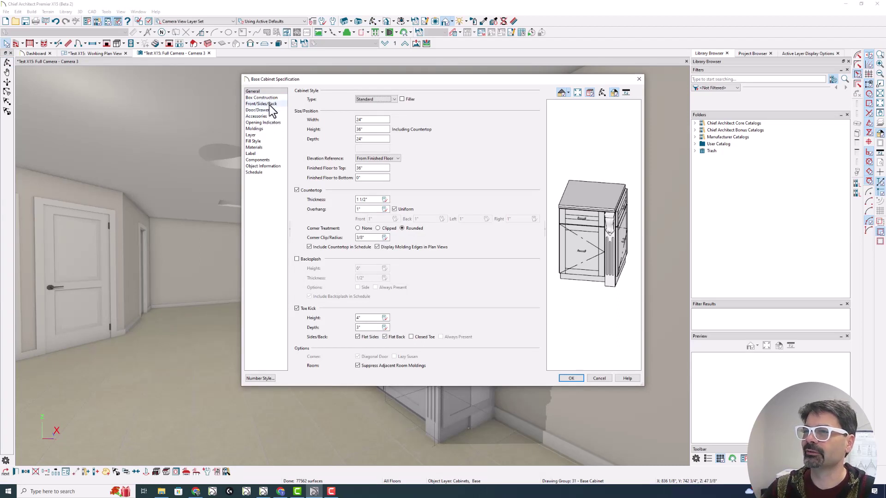
{"action": "left_click", "coordinate": [269, 104]}
{"action": "left_click", "coordinate": [374, 99]}
{"action": "left_click", "coordinate": [378, 124]}
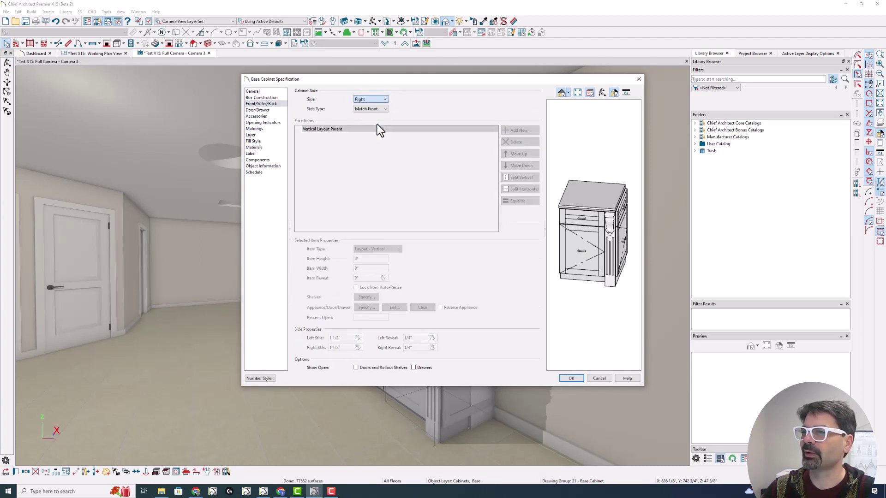
{"action": "left_click", "coordinate": [376, 109]}
{"action": "left_click", "coordinate": [374, 115]}
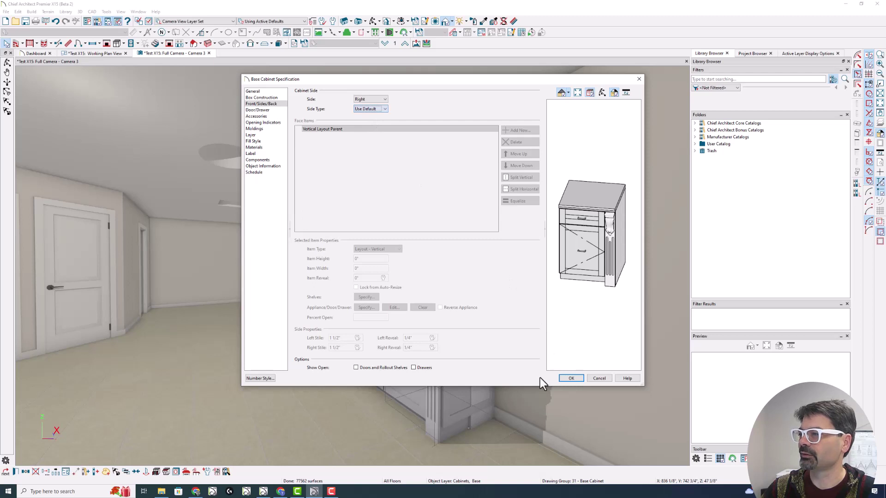
{"action": "left_click", "coordinate": [566, 379]}
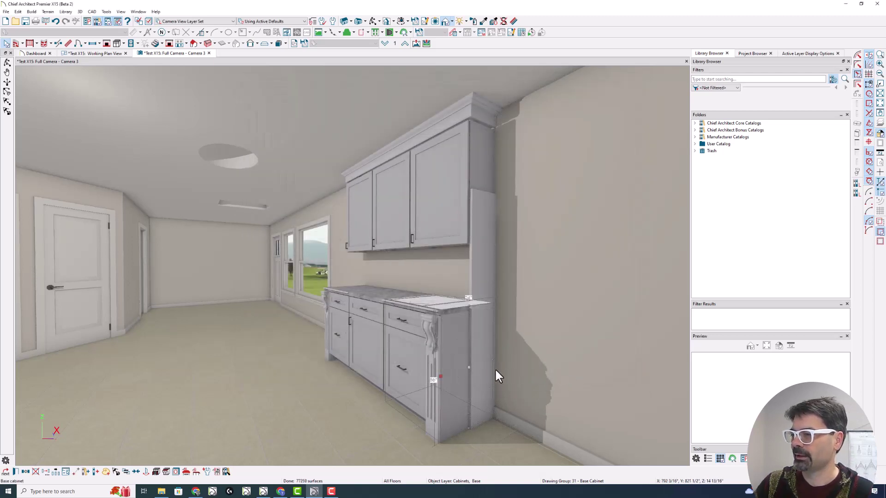
- Turn on Toe Kick in the tall partition's specification
{"action": "double_click", "coordinate": [477, 325]}
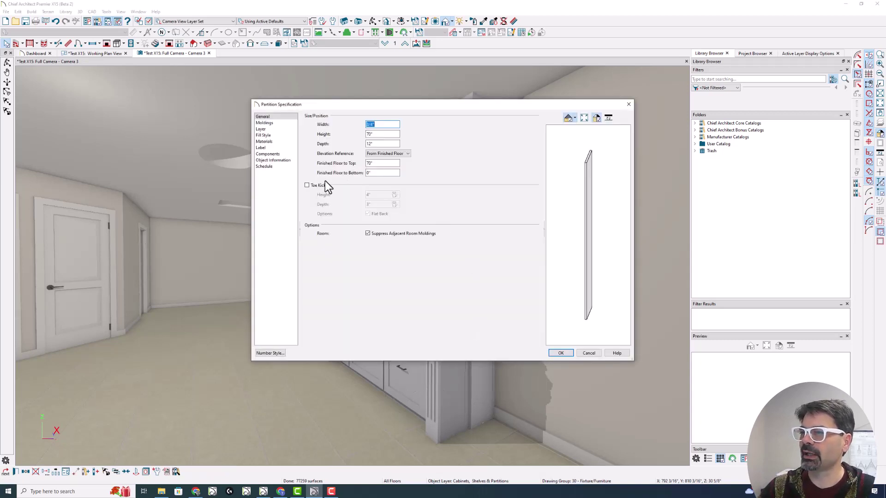
{"action": "left_click", "coordinate": [315, 186]}
{"action": "left_click", "coordinate": [562, 353]}
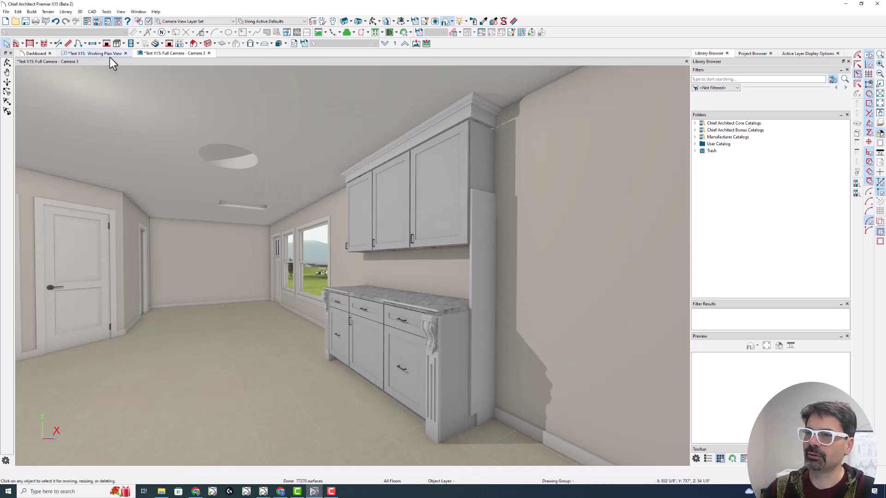
- In Working Plan View, nudge the tall partition slightly right of the cabinets
{"action": "left_click", "coordinate": [97, 53]}
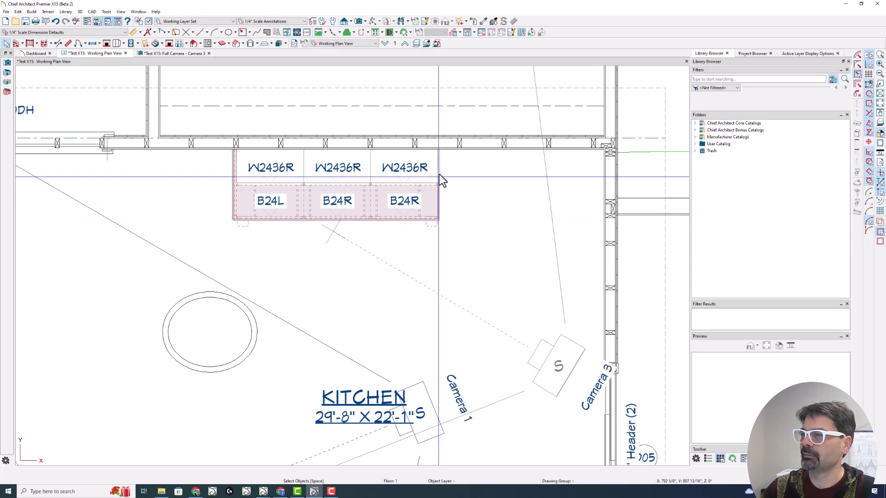
{"action": "left_click", "coordinate": [439, 169]}
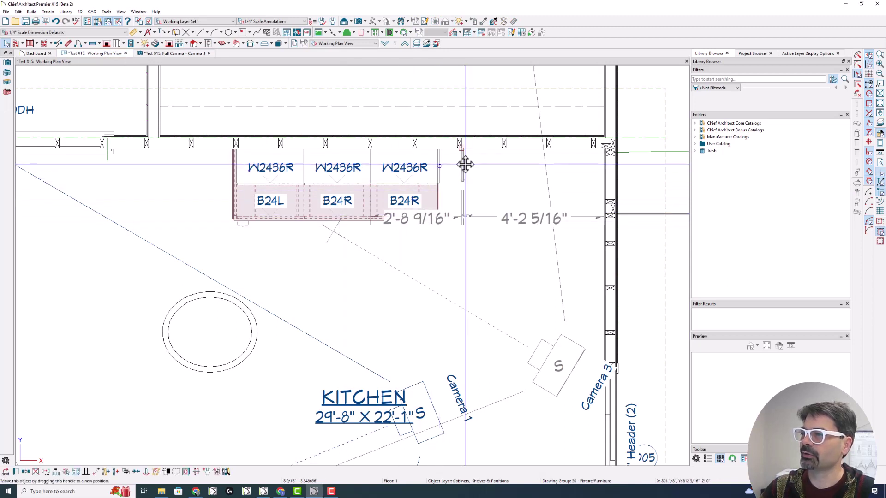
{"action": "left_click_drag", "start_coordinate": [465, 163], "coordinate": [467, 166]}
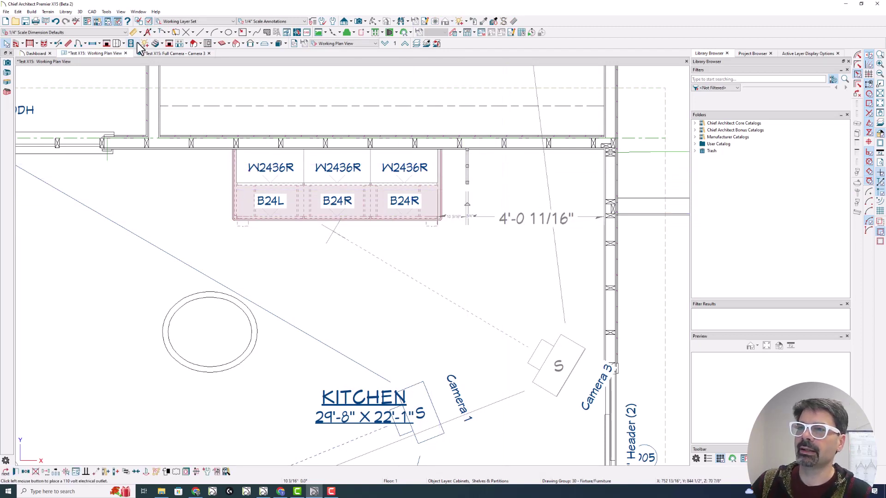
{"action": "left_click", "coordinate": [138, 43]}
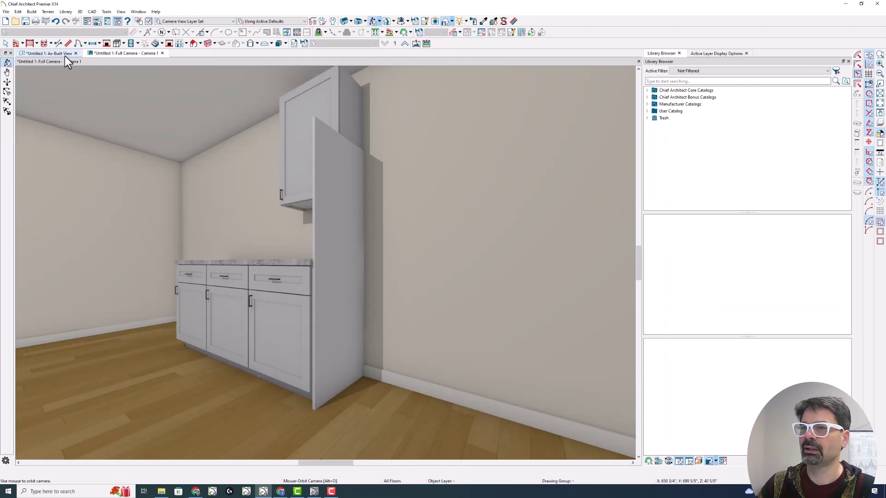
- In As-Built View, move the partition right and place a 110V outlet on it
{"action": "left_click", "coordinate": [64, 56]}
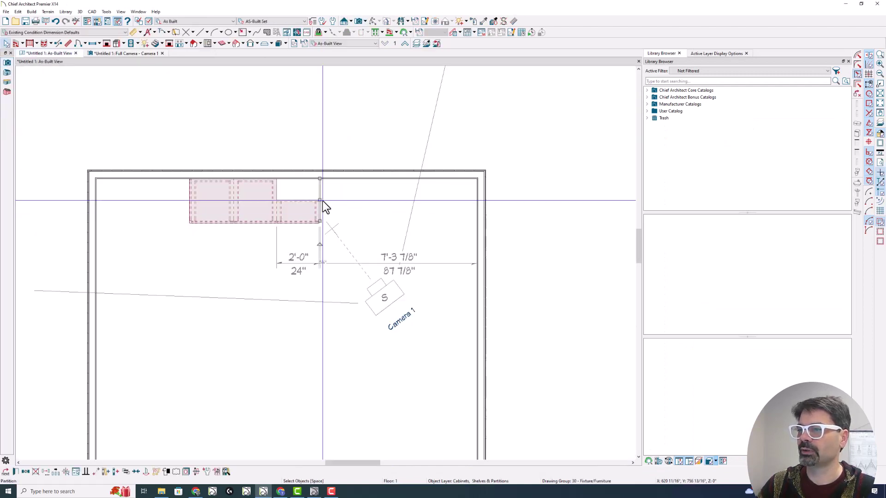
{"action": "left_click_drag", "start_coordinate": [324, 205], "coordinate": [342, 200]}
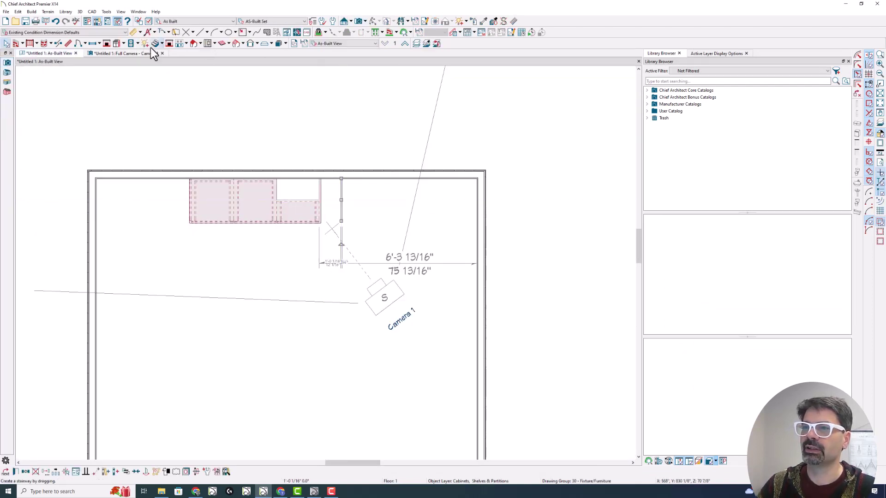
{"action": "left_click", "coordinate": [132, 43]}
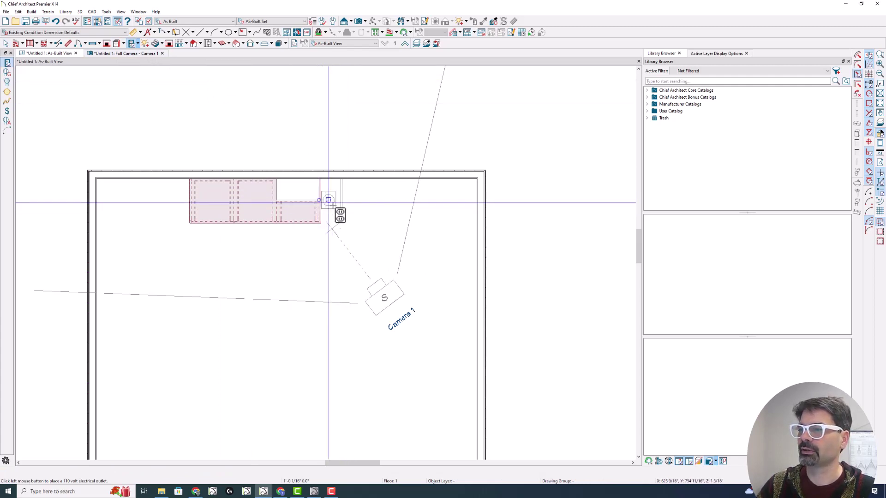
{"action": "left_click", "coordinate": [341, 206]}
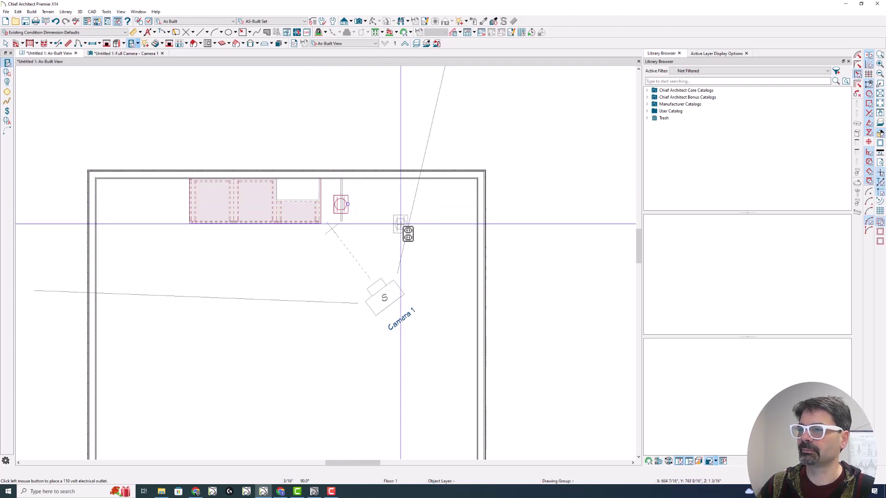
{"action": "key", "text": "Escape"}
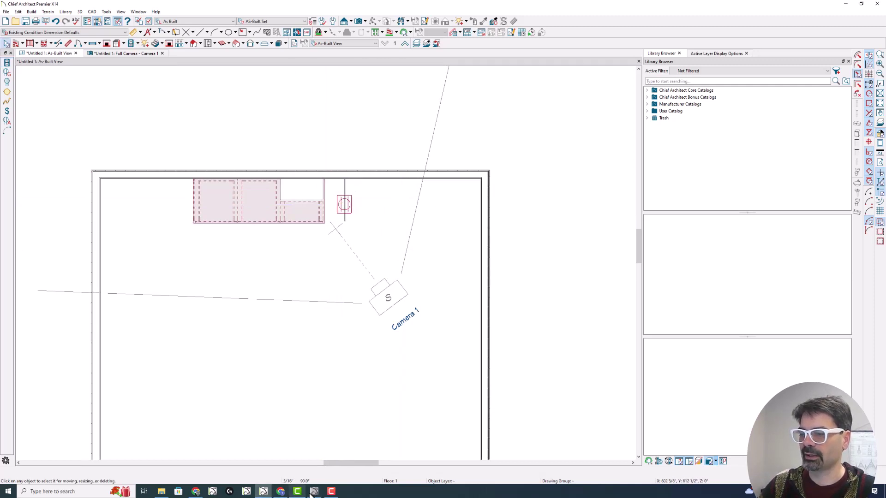
- Bring up the X15 kitchen and orbit the 3D camera view to face the wall cabinets
{"action": "left_click", "coordinate": [314, 491]}
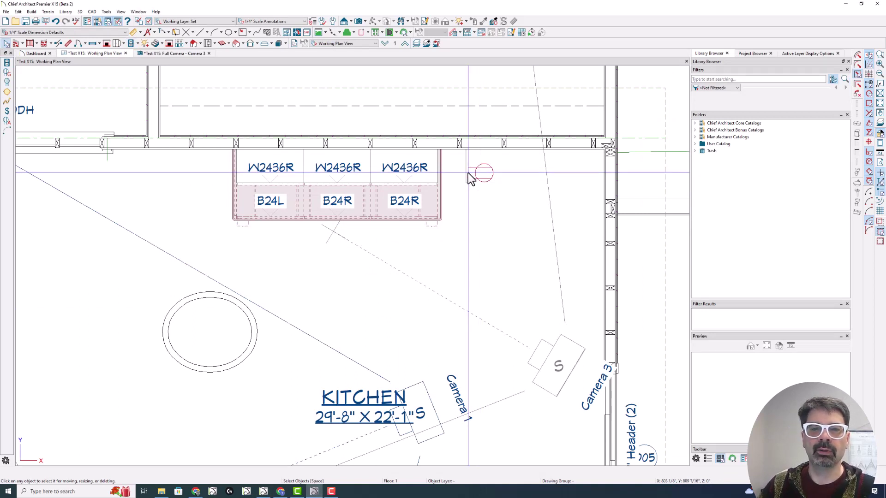
{"action": "left_click", "coordinate": [405, 177]}
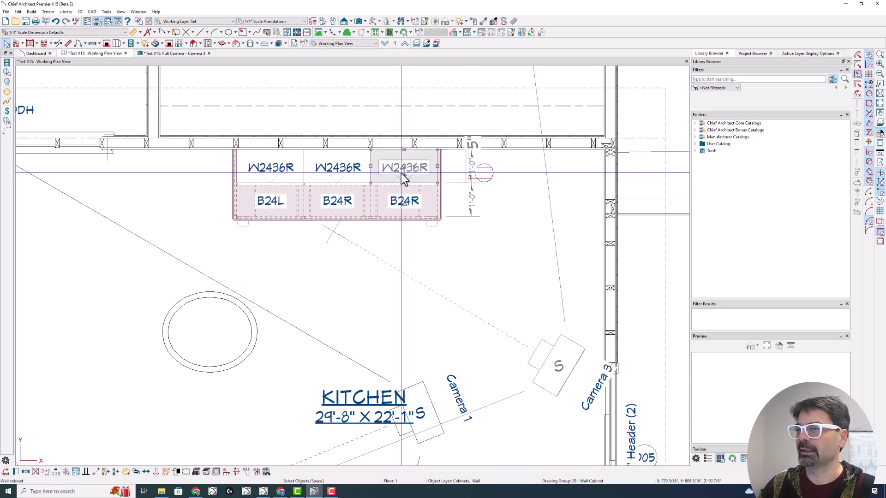
{"action": "left_click", "coordinate": [162, 54]}
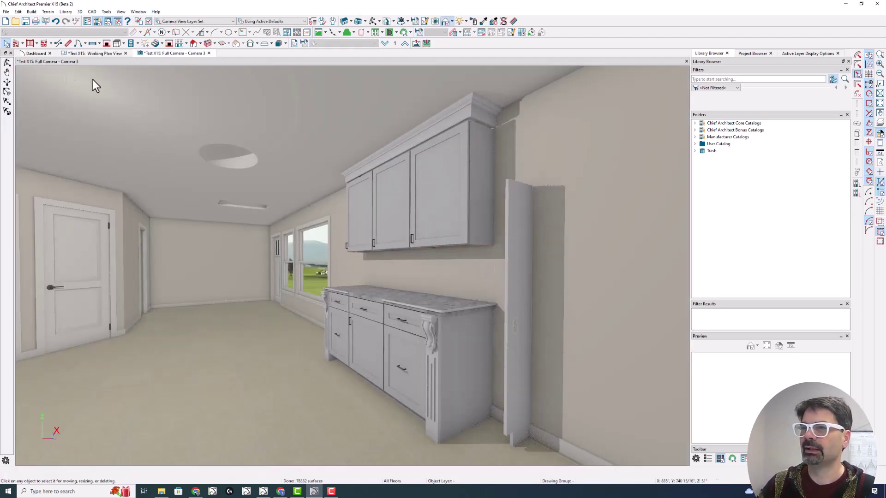
{"action": "left_click", "coordinate": [7, 62]}
{"action": "left_click_drag", "start_coordinate": [244, 144], "coordinate": [284, 146]}
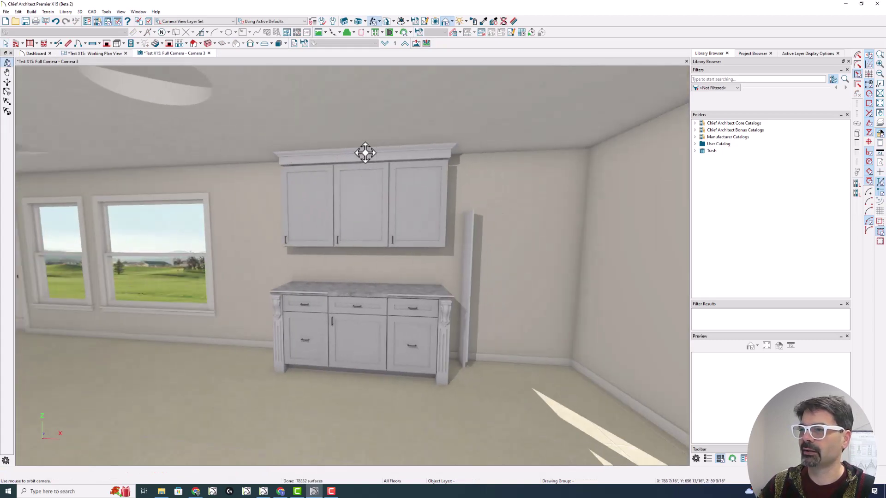
{"action": "key", "text": "space"}
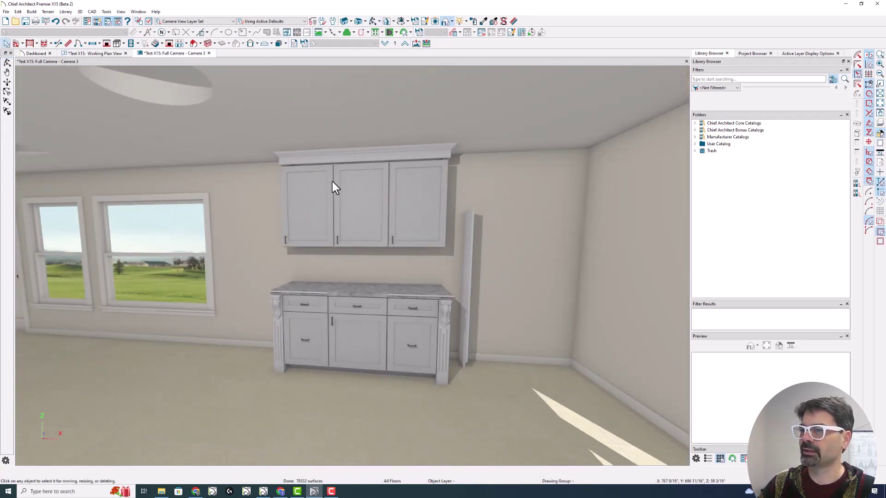
- Turn the wall cabinets' crown molding into a molding polyline, keeping the crown profile
{"action": "left_click", "coordinate": [319, 184]}
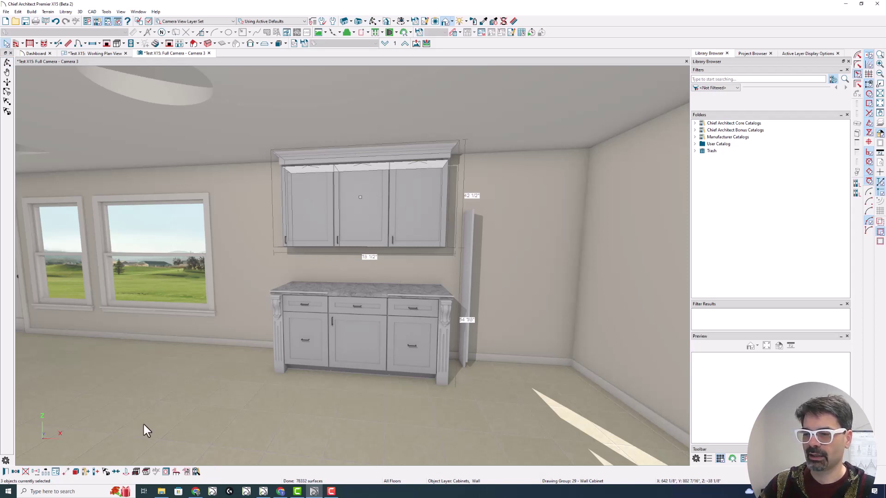
{"action": "left_click", "coordinate": [176, 474]}
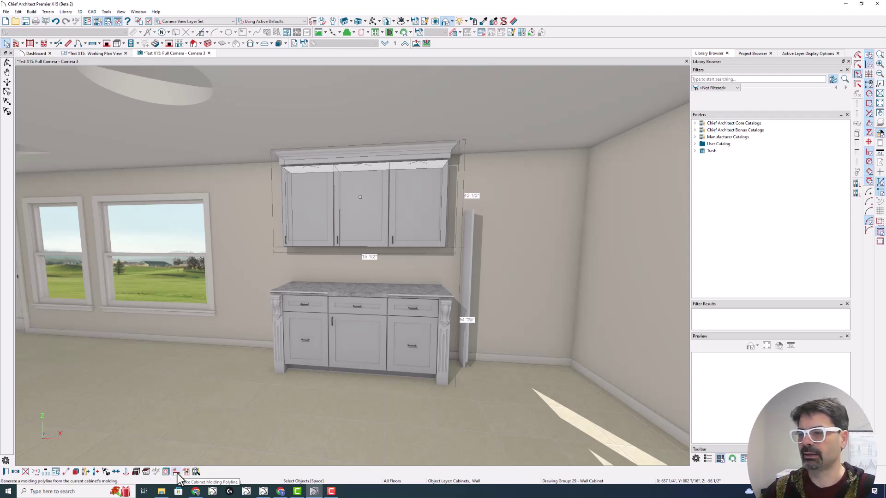
{"action": "left_click", "coordinate": [177, 473]}
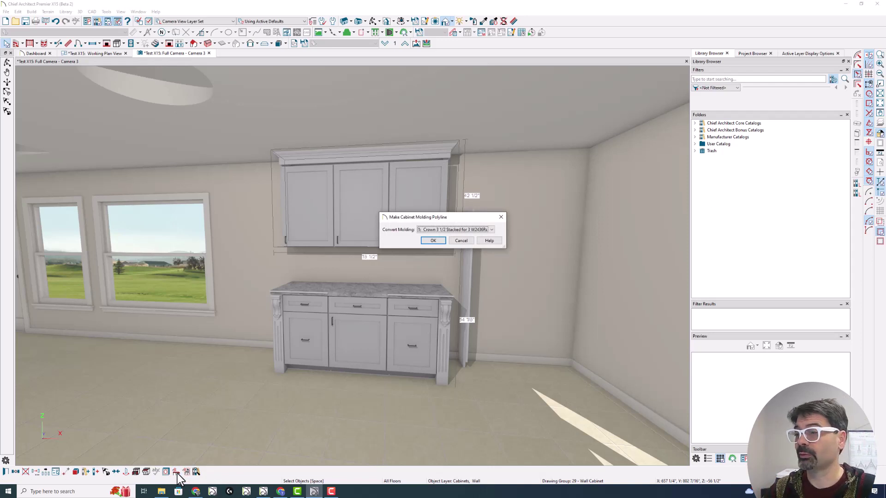
{"action": "left_click", "coordinate": [432, 240]}
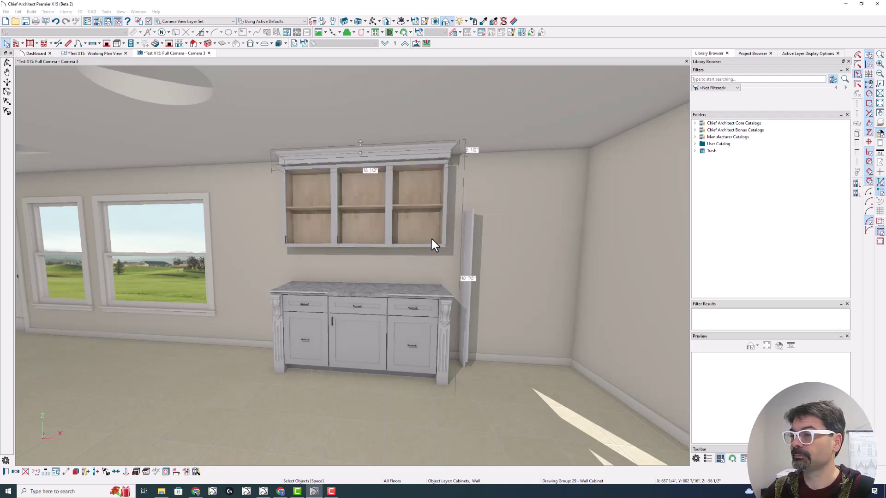
- In Working Plan View, stretch the molding polyline's end to the room corner
{"action": "left_click", "coordinate": [88, 53]}
{"action": "left_click", "coordinate": [448, 169]}
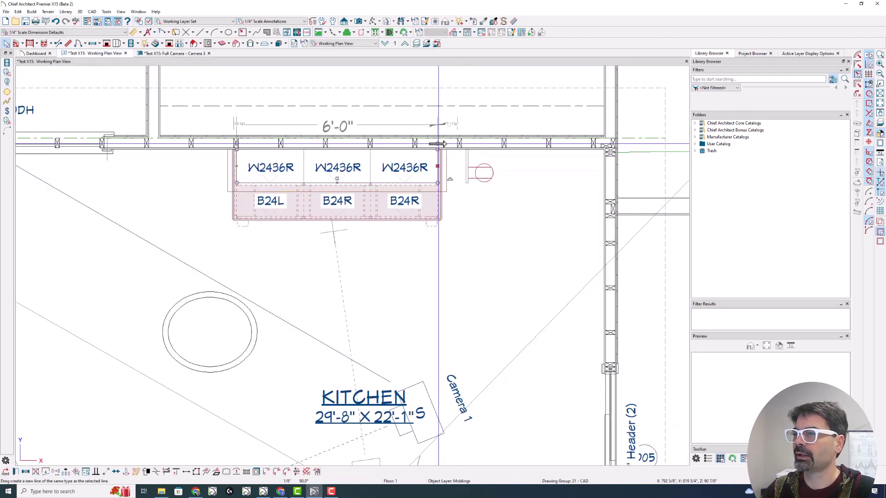
{"action": "left_click_drag", "start_coordinate": [443, 152], "coordinate": [604, 148]}
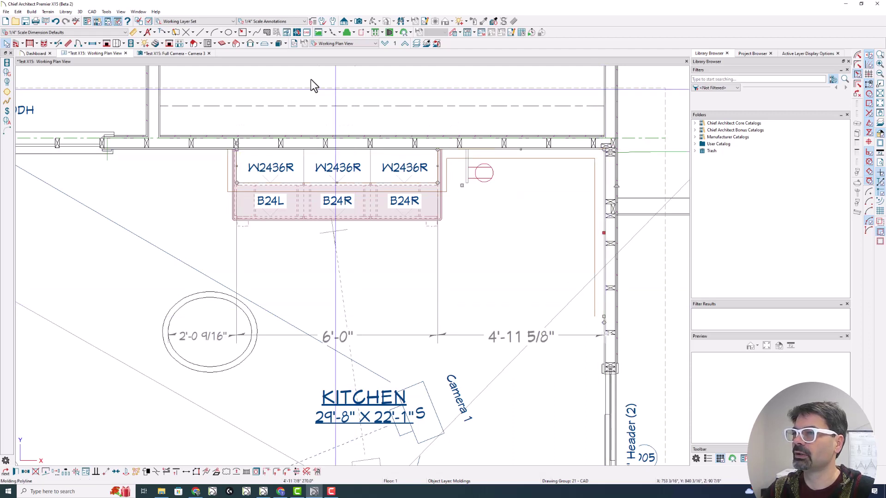
{"action": "left_click", "coordinate": [184, 54]}
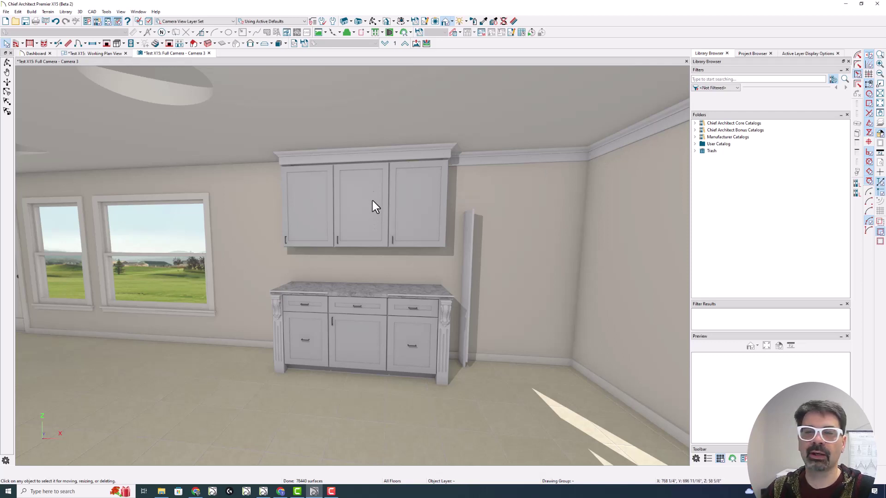
- Review the left wall cabinet's molding settings without changes, then return to the floor plan
{"action": "left_click", "coordinate": [318, 184]}
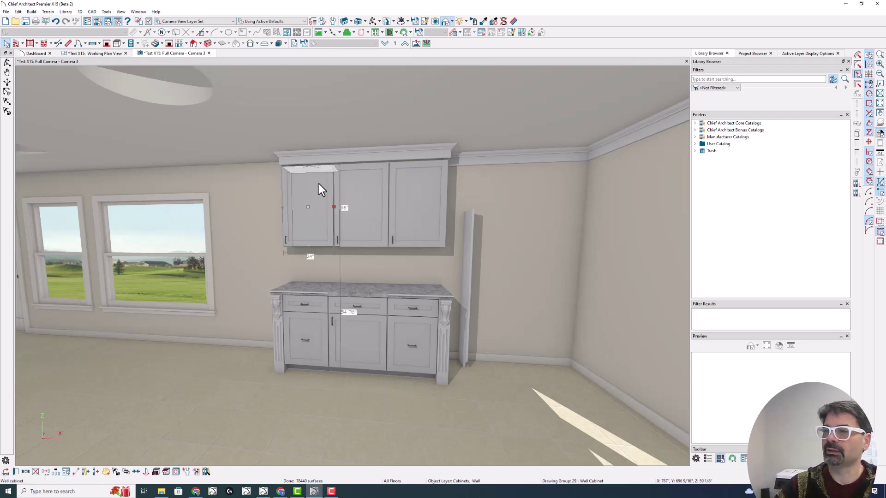
{"action": "double_click", "coordinate": [319, 184]}
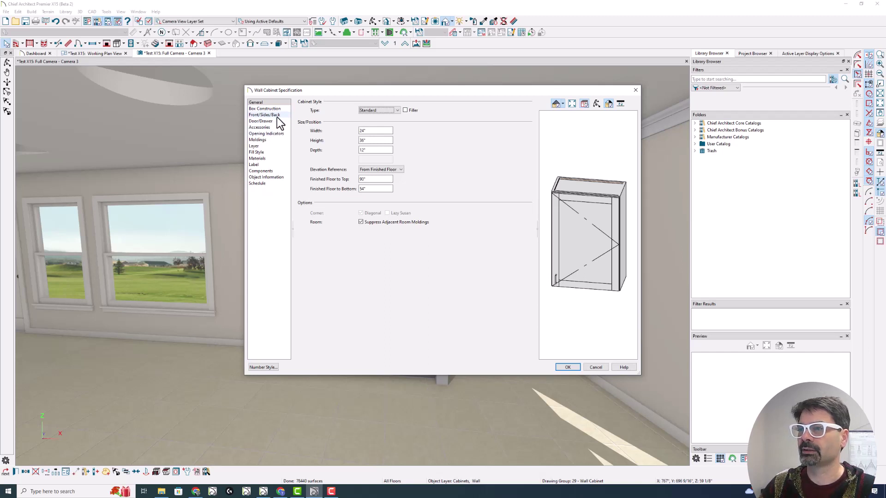
{"action": "left_click", "coordinate": [274, 141]}
{"action": "key", "text": "Return"}
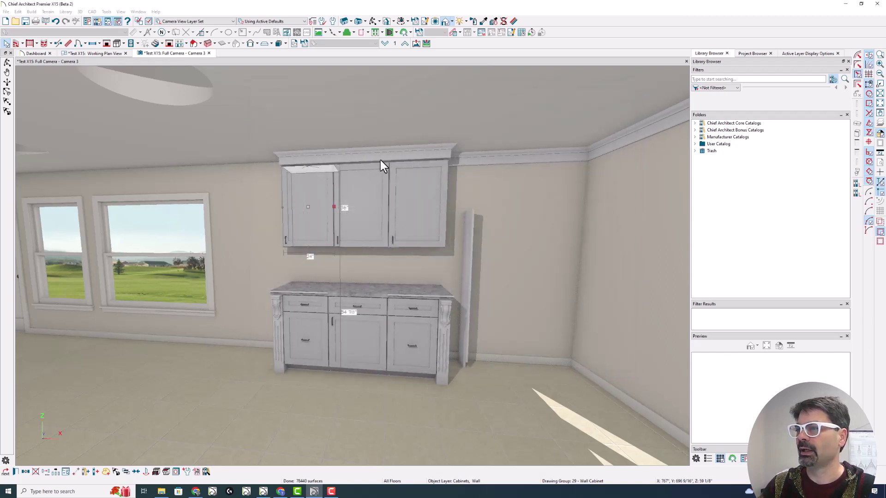
{"action": "key", "text": "Escape"}
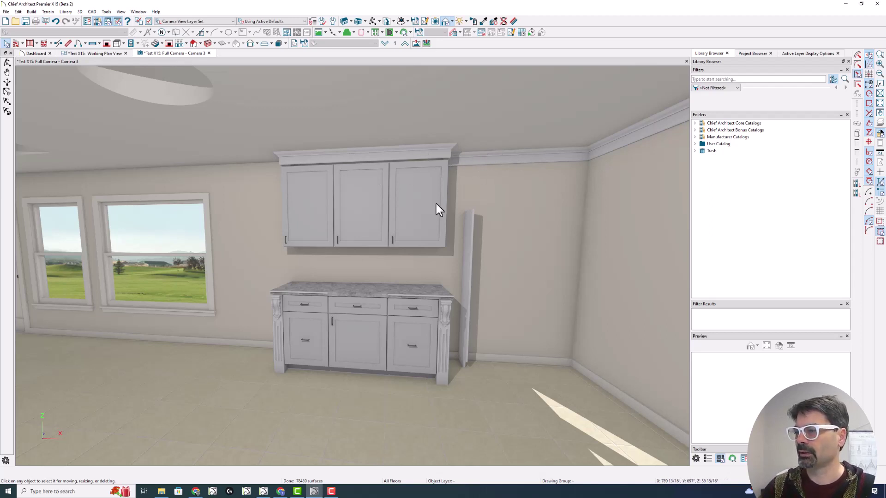
{"action": "left_click", "coordinate": [110, 52]}
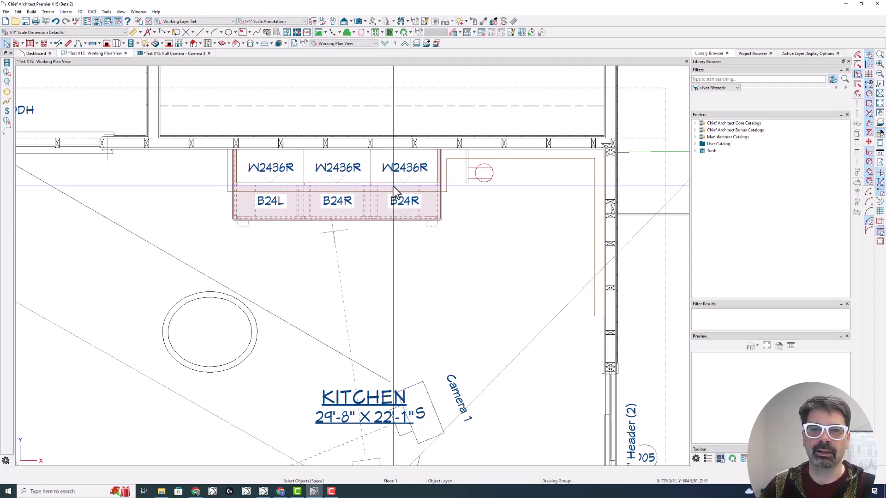
- Open the right base cabinet's specifications, close them unchanged, and switch to the 3D camera view
{"action": "left_click", "coordinate": [396, 205]}
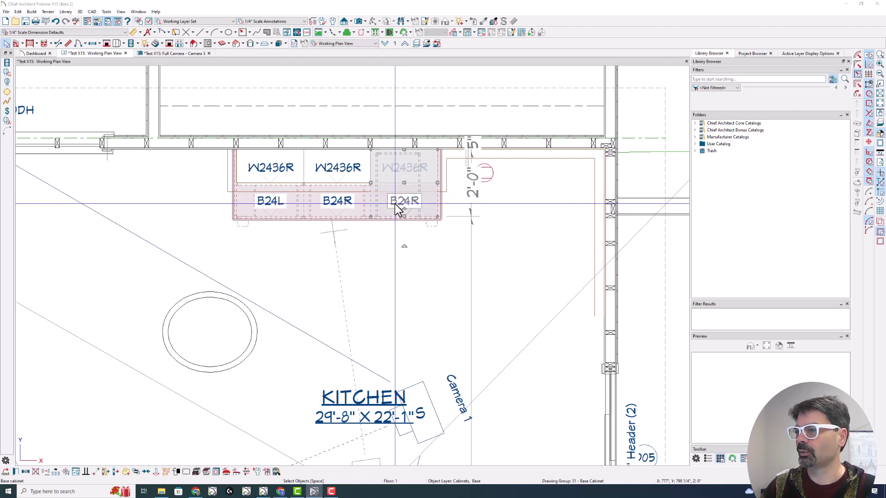
{"action": "double_click", "coordinate": [395, 205]}
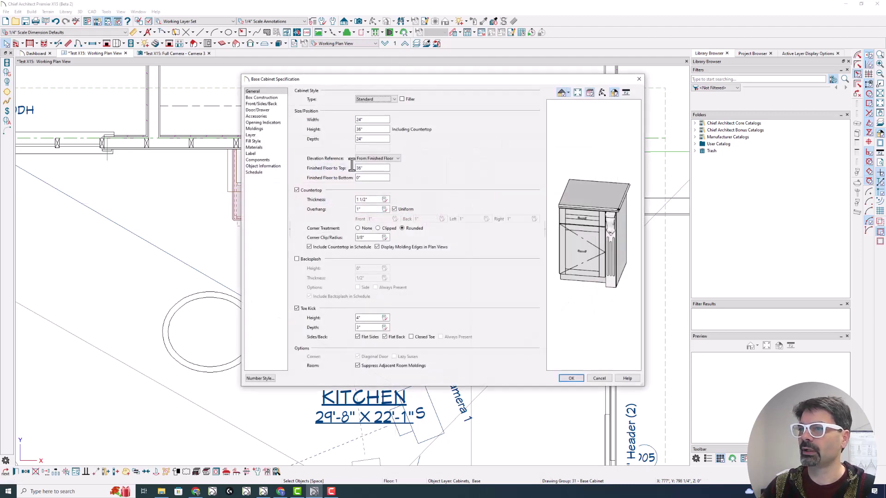
{"action": "key", "text": "Return"}
{"action": "left_click", "coordinate": [186, 55]}
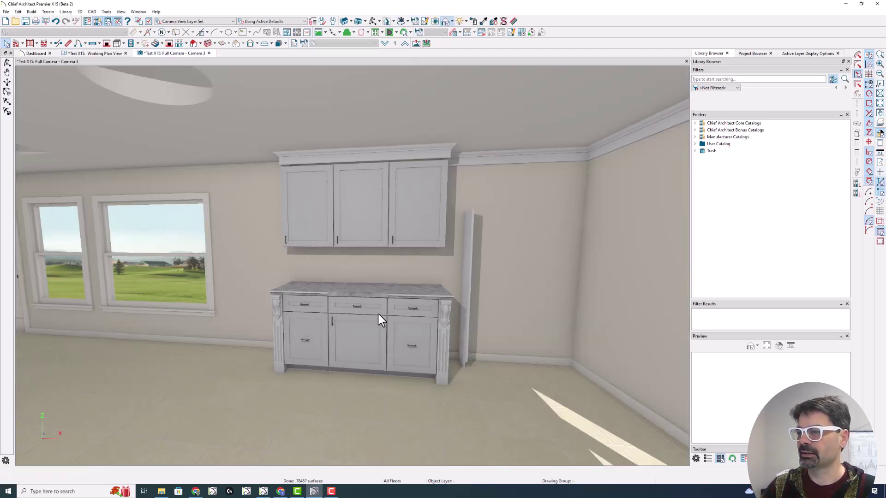
- Center the right base cabinet's door handle vertically, 6" from the edge, then widen it toward the column
{"action": "left_click", "coordinate": [398, 340]}
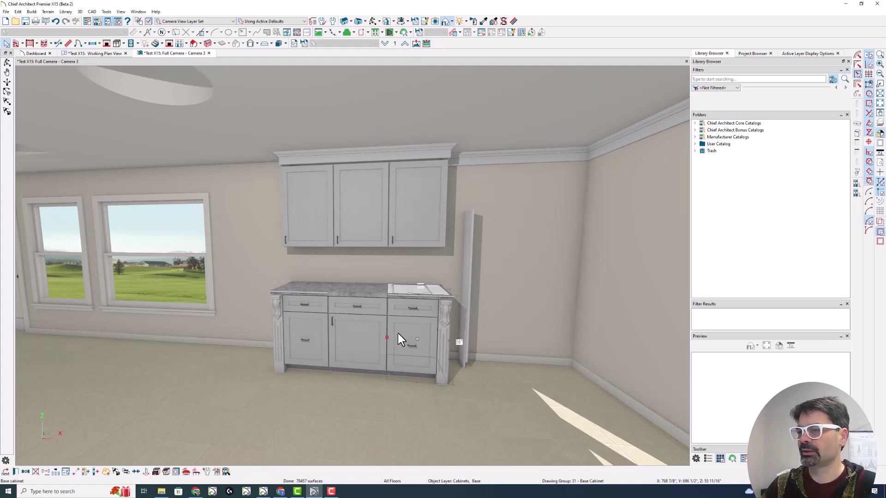
{"action": "double_click", "coordinate": [398, 340]}
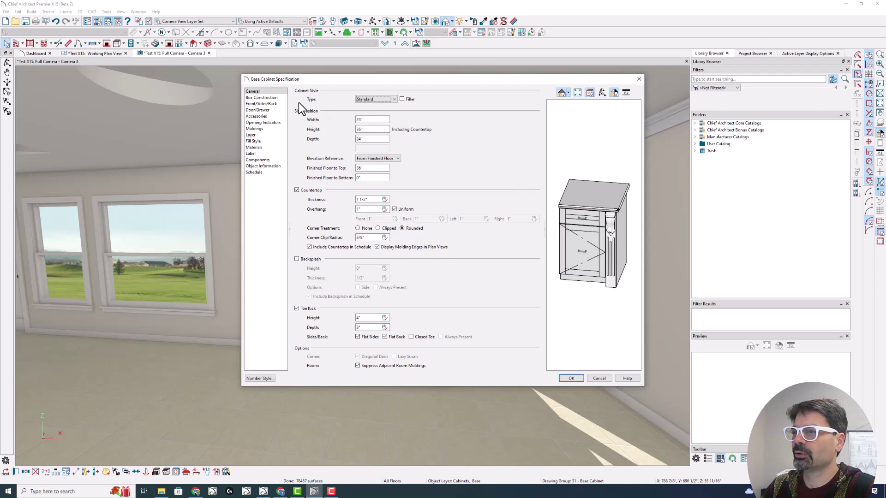
{"action": "left_click", "coordinate": [262, 111]}
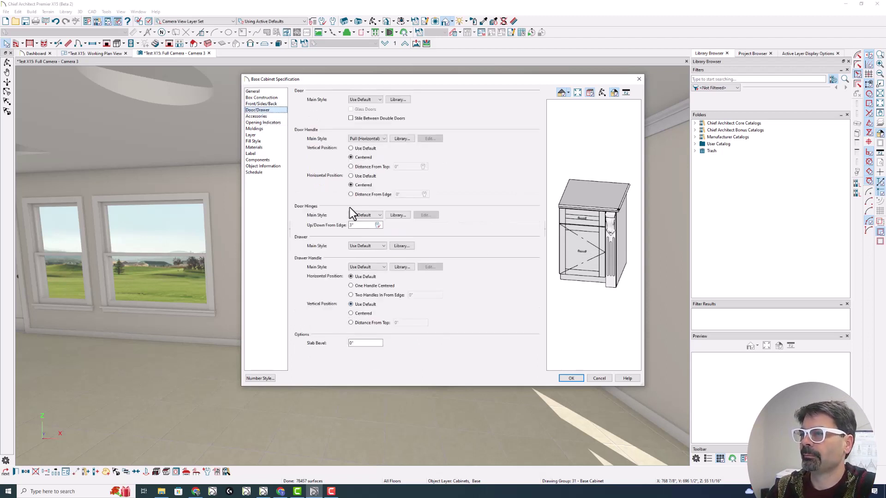
{"action": "left_click", "coordinate": [359, 149]}
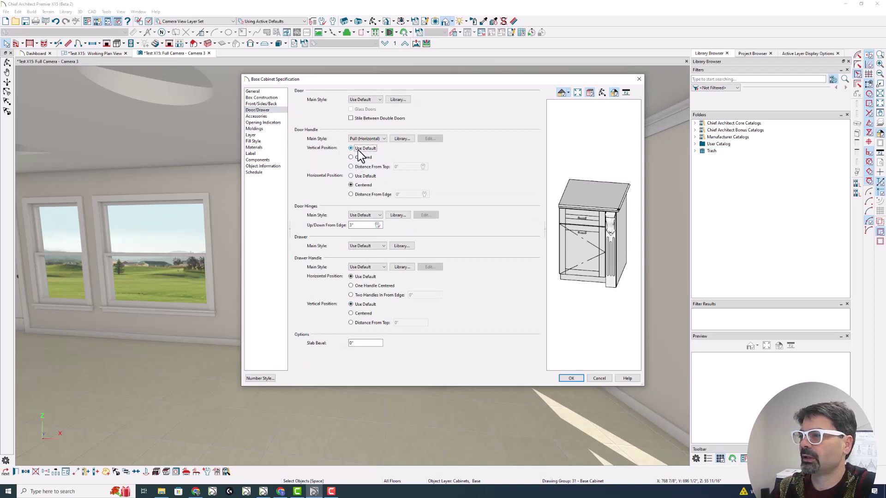
{"action": "left_click", "coordinate": [362, 158]}
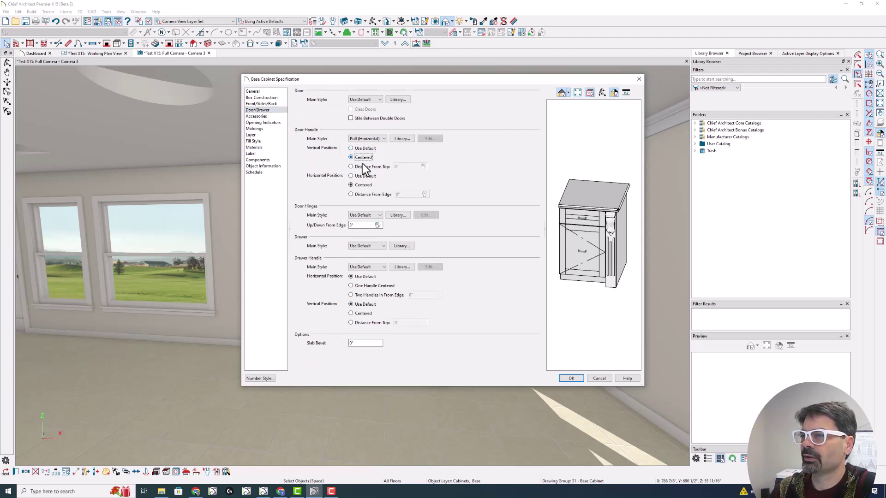
{"action": "left_click", "coordinate": [364, 167]}
{"action": "left_click", "coordinate": [363, 158]}
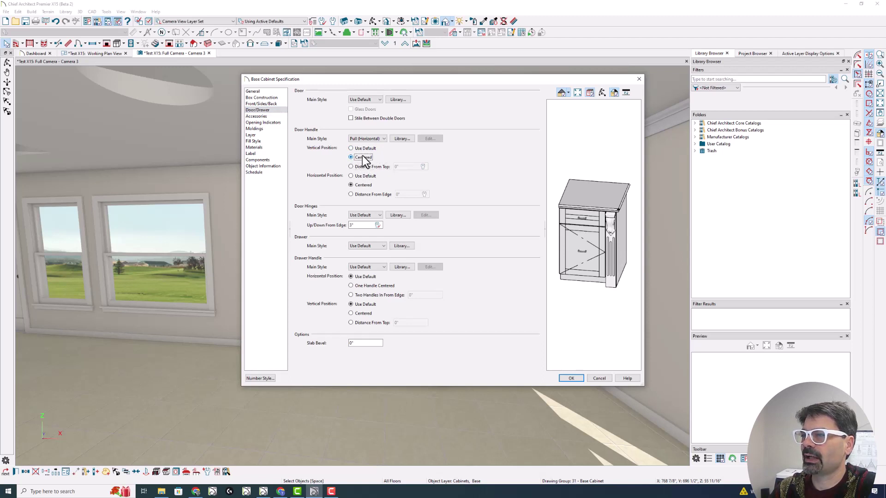
{"action": "left_click", "coordinate": [364, 195]}
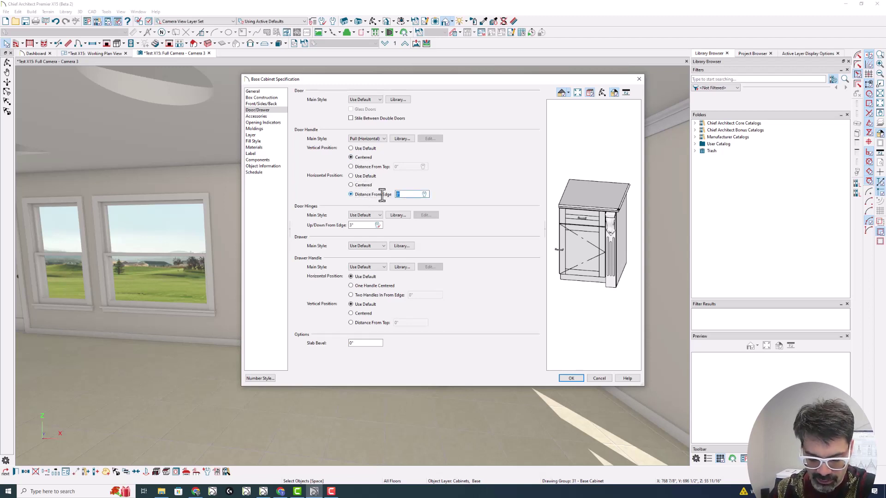
{"action": "type", "text": "6"}
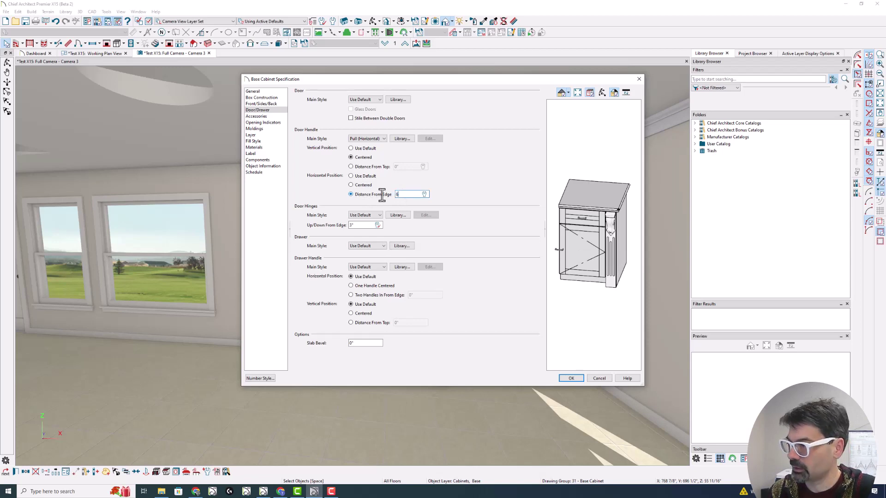
{"action": "key", "text": "Tab"}
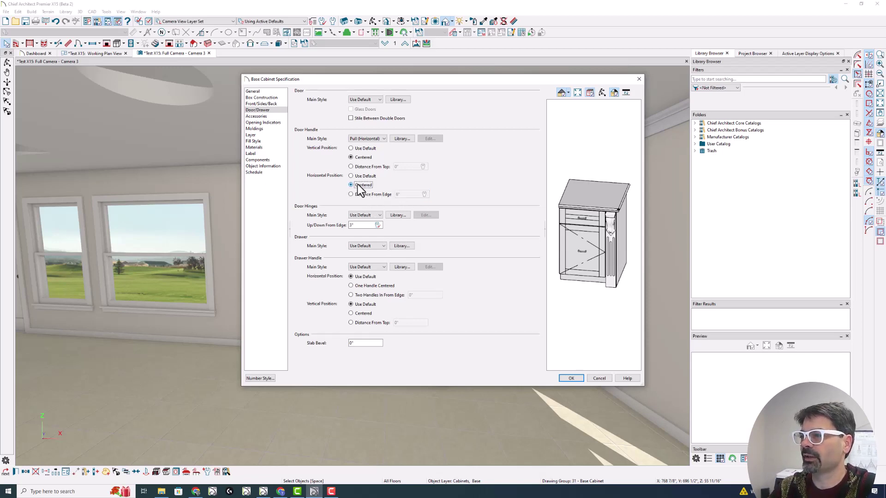
{"action": "key", "text": "Return"}
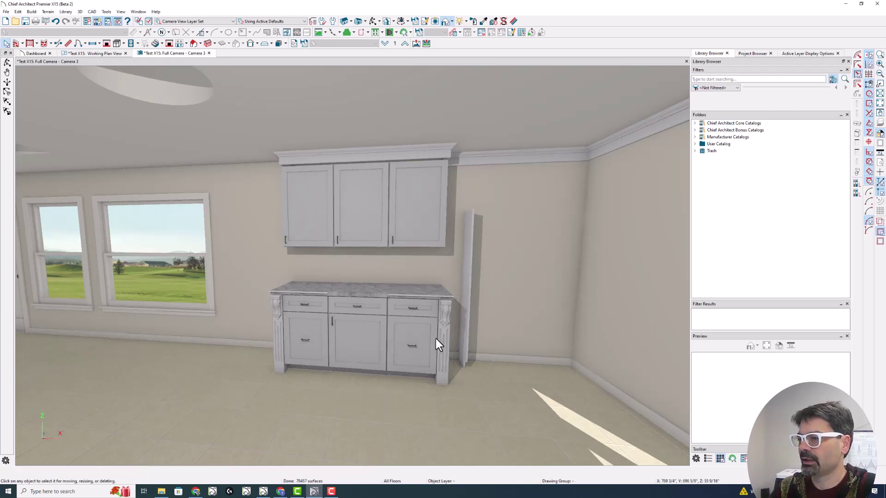
{"action": "mouse_move", "coordinate": [448, 340]}
{"action": "left_mouse_down"}
{"action": "mouse_move", "coordinate": [475, 341]}
{"action": "mouse_move", "coordinate": [463, 342]}
{"action": "left_mouse_up"}
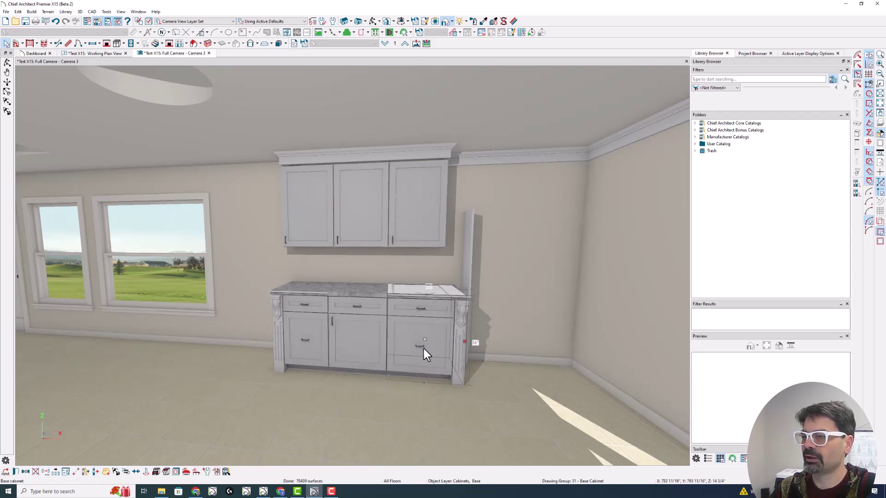
- Set the right base cabinet's height to 48 inches
{"action": "key", "text": "Escape"}
{"action": "left_click", "coordinate": [414, 301]}
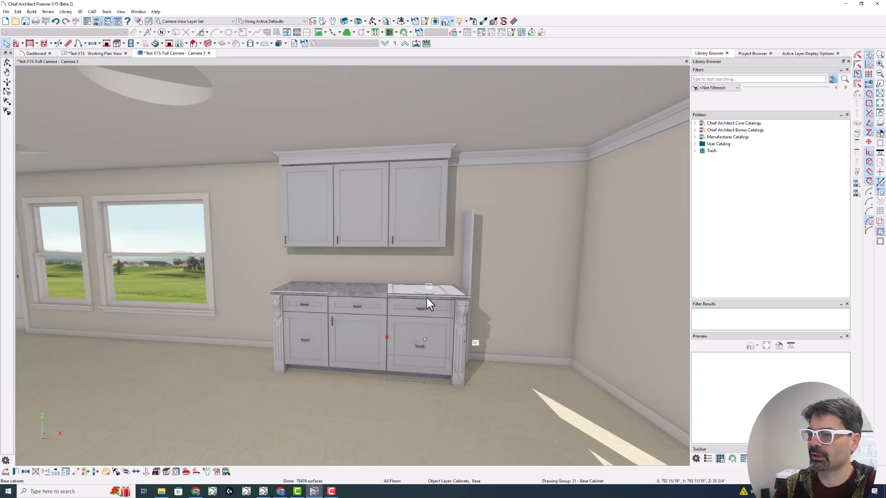
{"action": "double_click", "coordinate": [431, 302]}
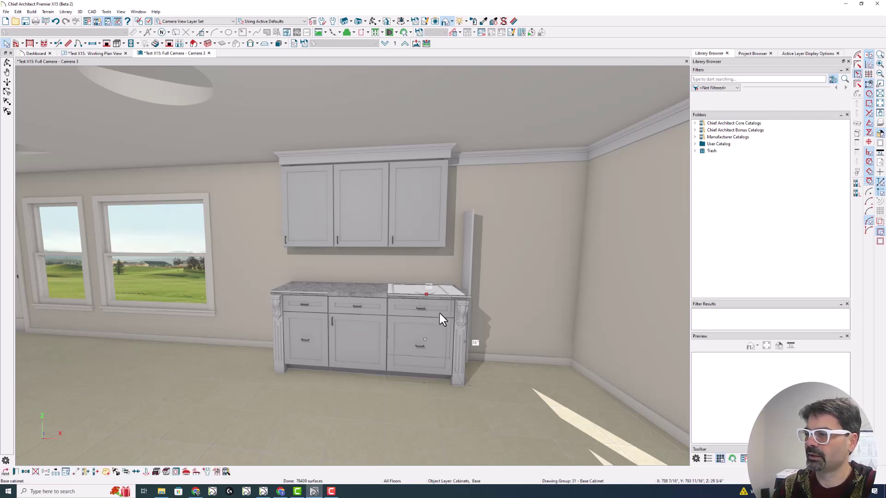
{"action": "double_click", "coordinate": [373, 129]}
{"action": "type", "text": "42"}
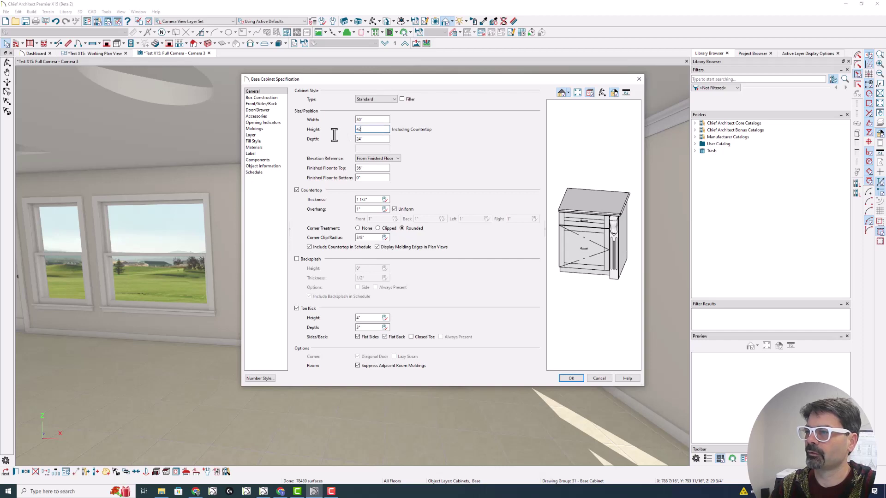
{"action": "key", "text": "BackSpace"}
{"action": "key", "text": "Return"}
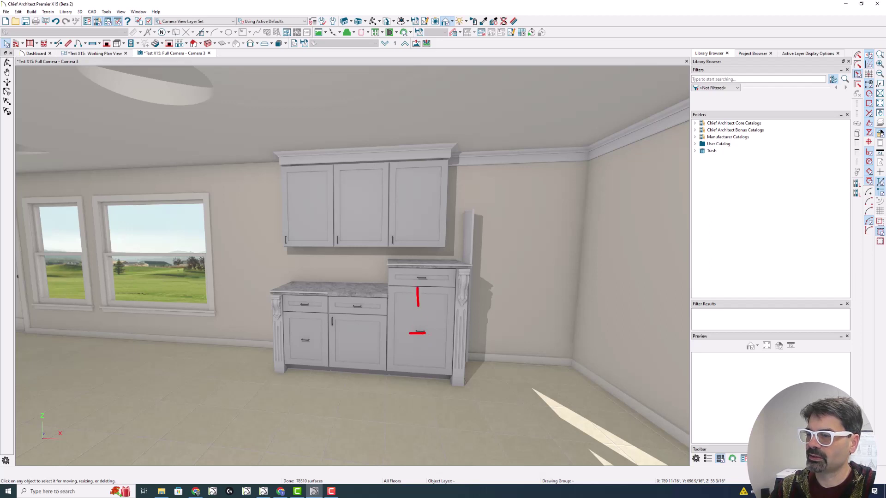
- Drag-adjust the cabinet, then reopen the taller right base cabinet's specifications
{"action": "left_click_drag", "start_coordinate": [418, 306], "coordinate": [420, 371]}
{"action": "left_click_drag", "start_coordinate": [388, 329], "coordinate": [463, 335]}
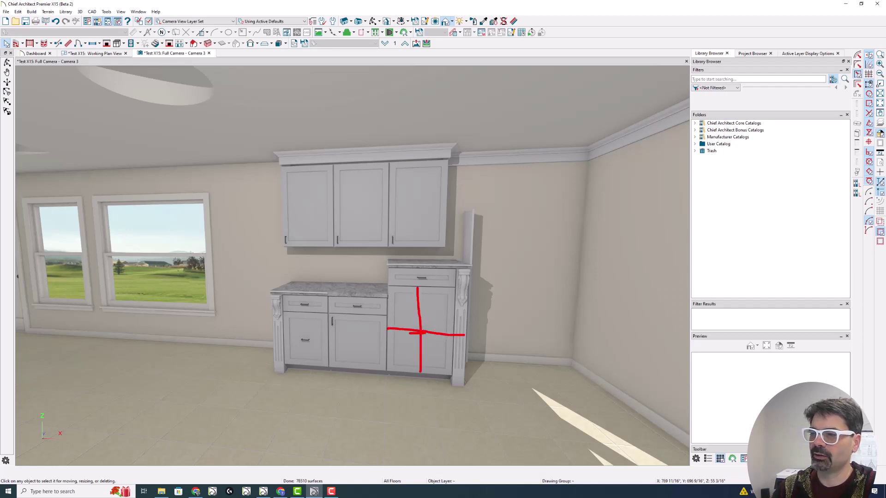
{"action": "key", "text": "Escape"}
{"action": "left_click", "coordinate": [439, 277]}
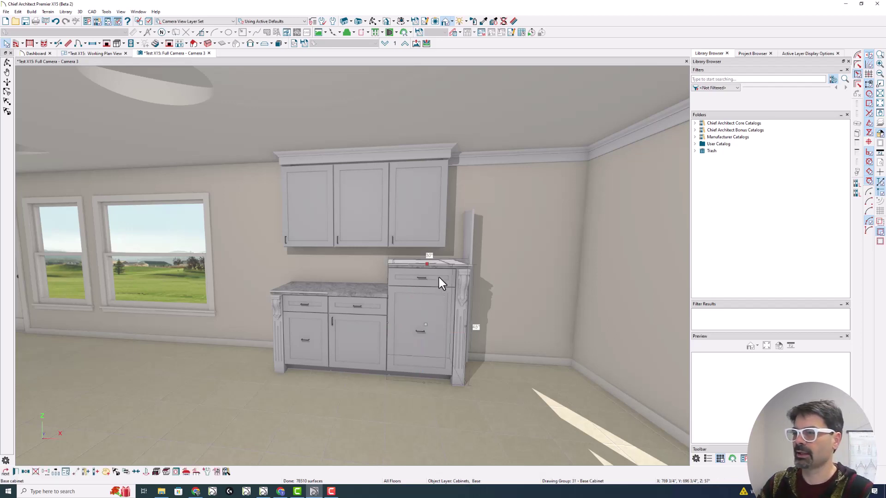
{"action": "double_click", "coordinate": [431, 282]}
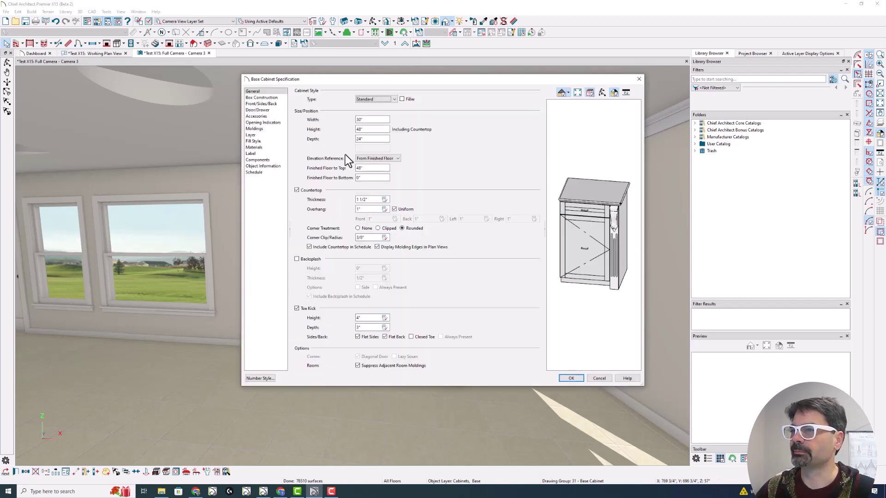
- Try a centered drawer handle, two handles inset 4", and vertical centering, then revert to Use Default
{"action": "left_click", "coordinate": [278, 111]}
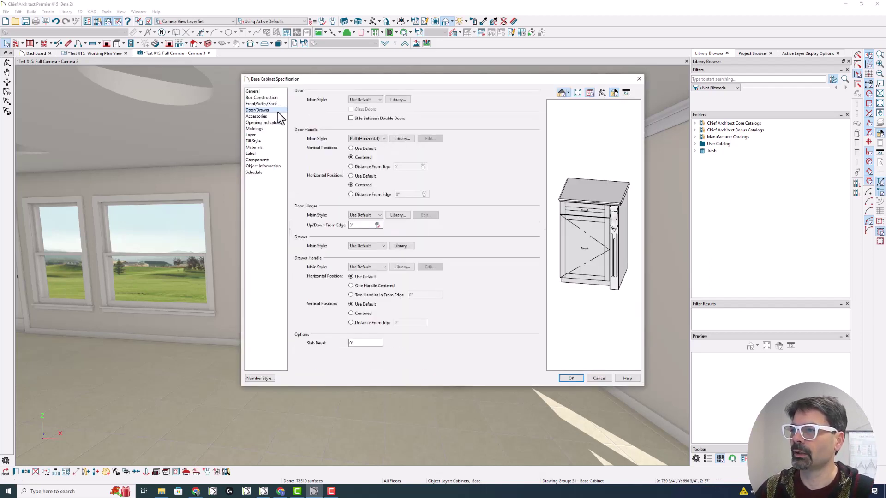
{"action": "left_click", "coordinate": [366, 285]}
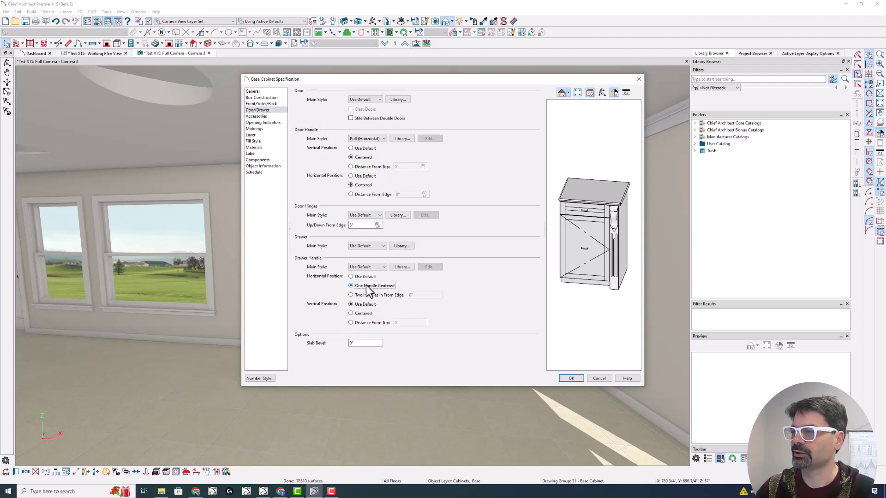
{"action": "left_click", "coordinate": [366, 297]}
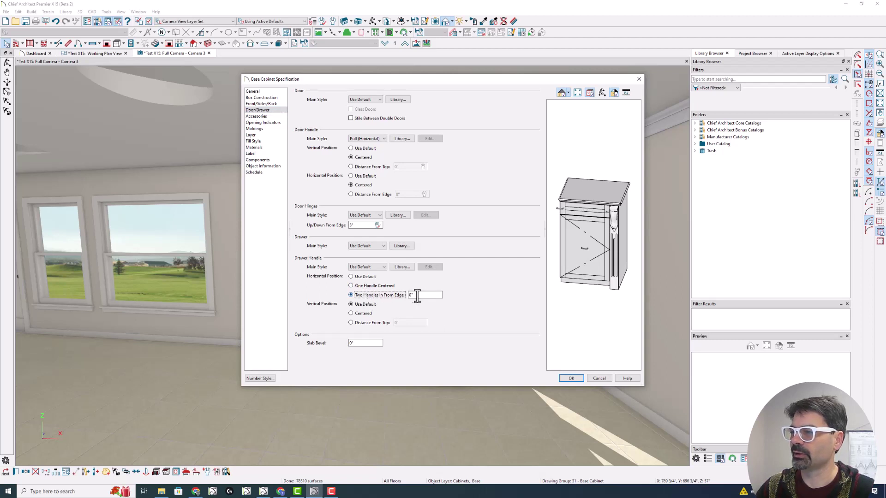
{"action": "left_click", "coordinate": [422, 295]}
{"action": "type", "text": "4"}
{"action": "key", "text": "Tab"}
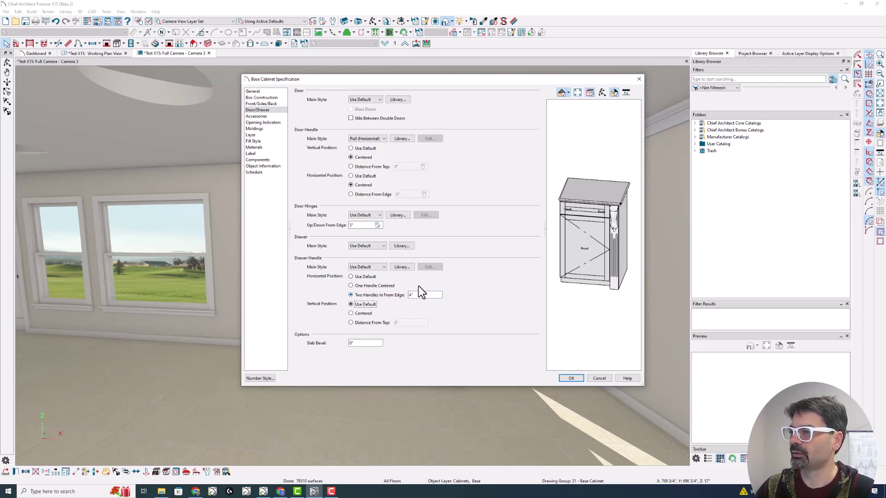
{"action": "left_click", "coordinate": [368, 286]}
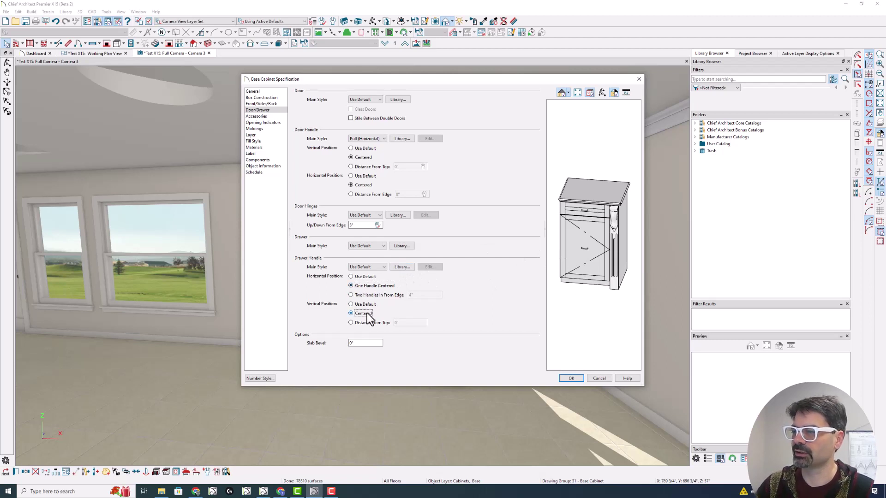
{"action": "left_click", "coordinate": [366, 305]}
{"action": "left_click", "coordinate": [365, 277]}
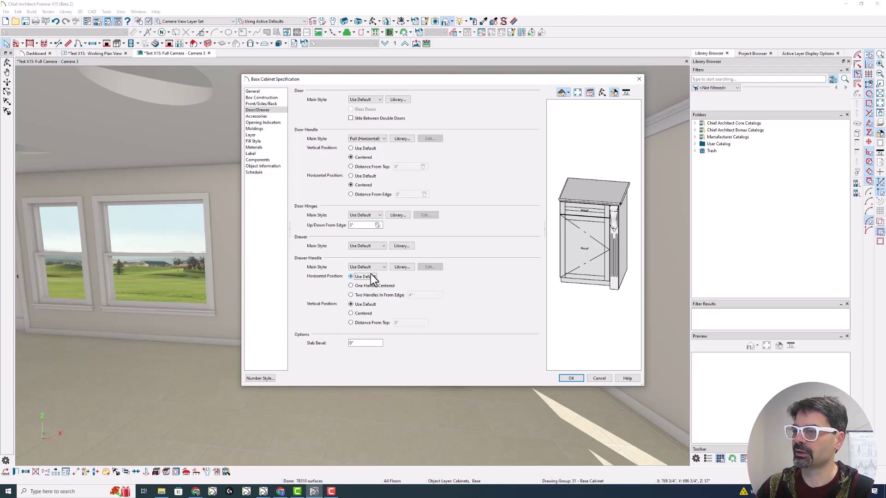
{"action": "left_click", "coordinate": [572, 379]}
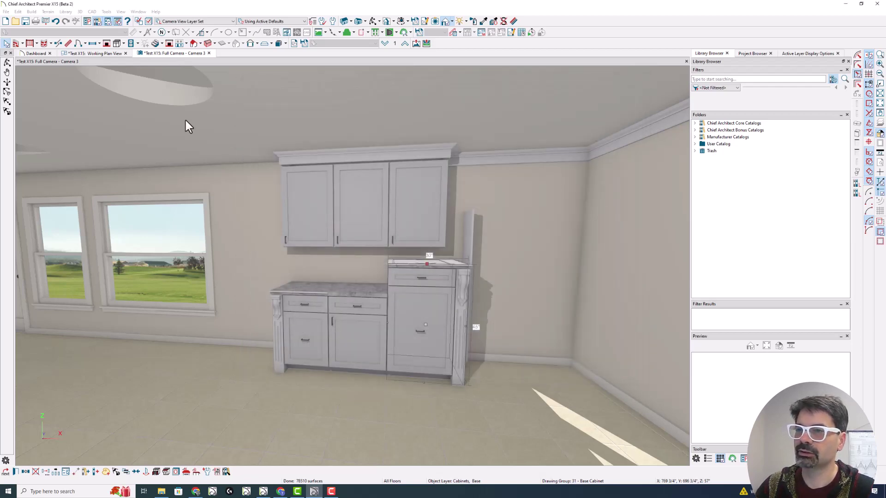
{"action": "left_click", "coordinate": [119, 45]}
{"action": "double_click", "coordinate": [118, 45]}
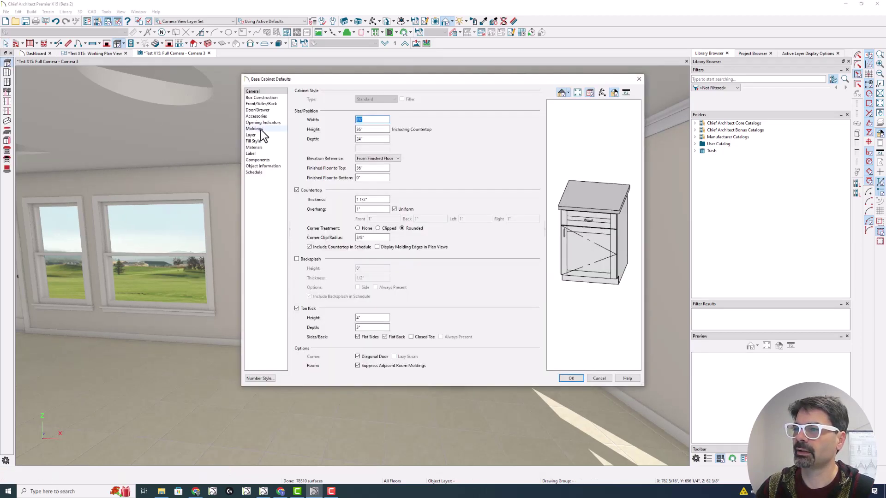
{"action": "left_click", "coordinate": [263, 103]}
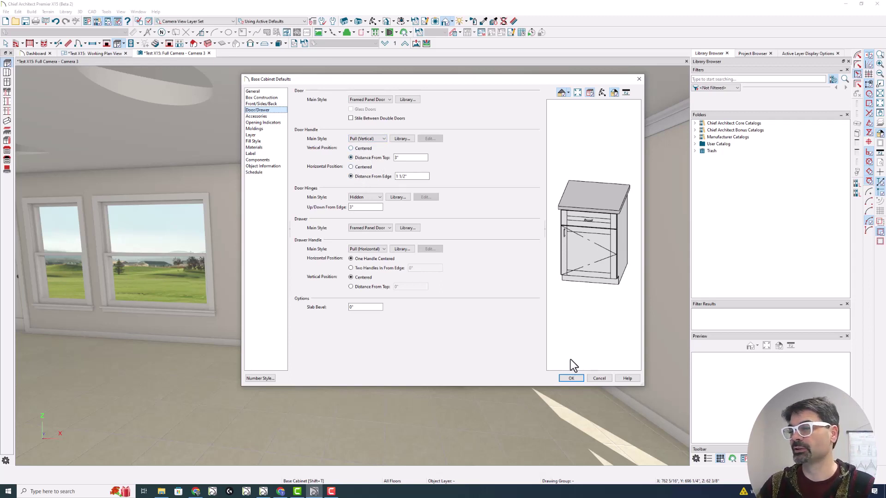
{"action": "left_click", "coordinate": [599, 380]}
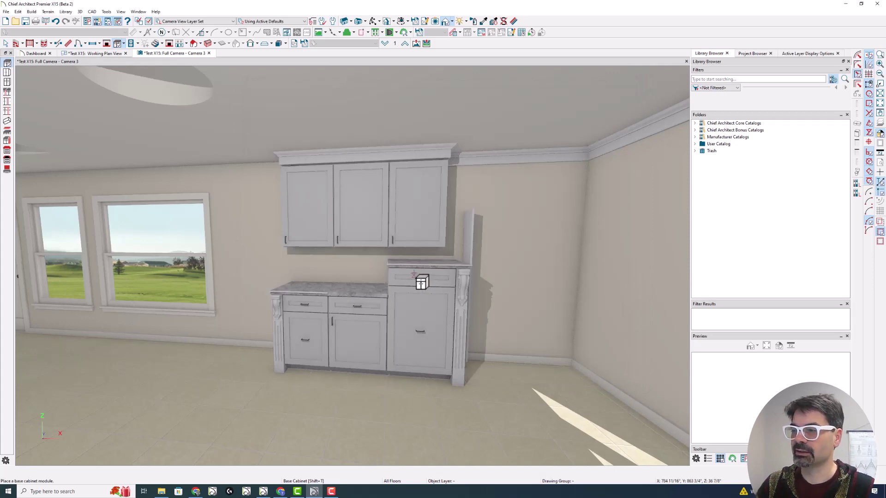
{"action": "key", "text": "space"}
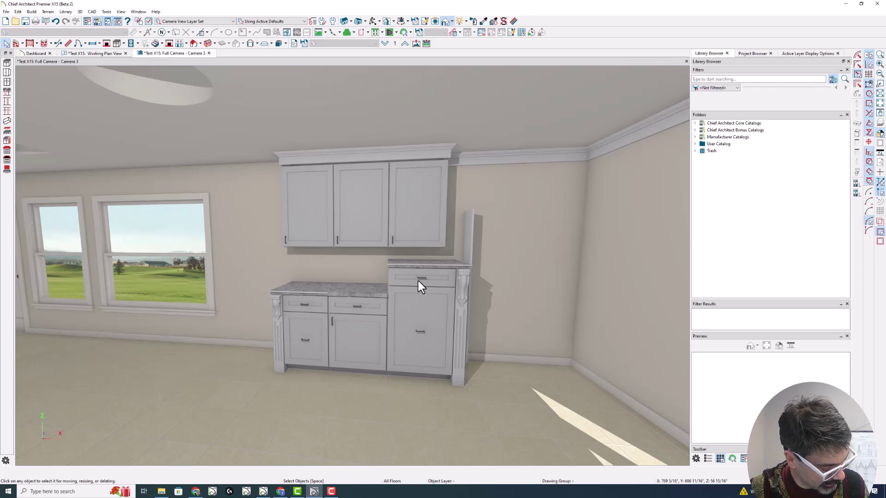
- In the floor plan, lower the tall right cabinet to 36 inches
{"action": "left_click", "coordinate": [91, 55]}
{"action": "left_click", "coordinate": [394, 209]}
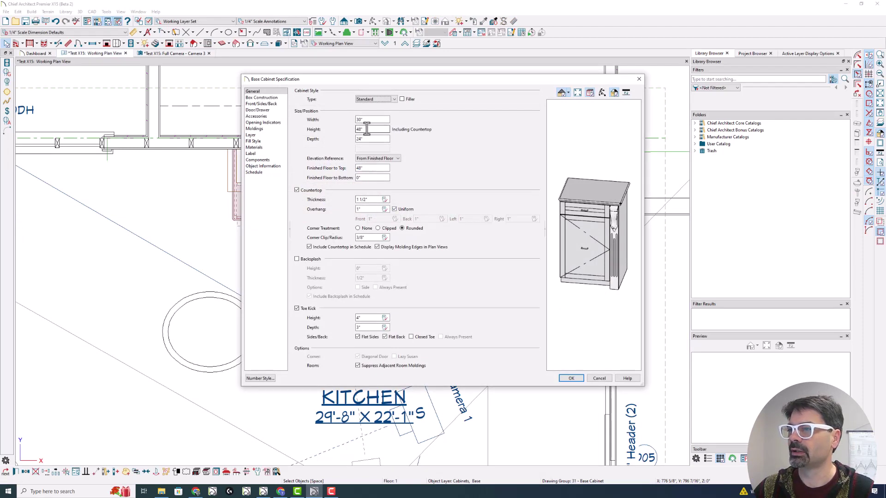
{"action": "double_click", "coordinate": [367, 130]}
{"action": "type", "text": "36"}
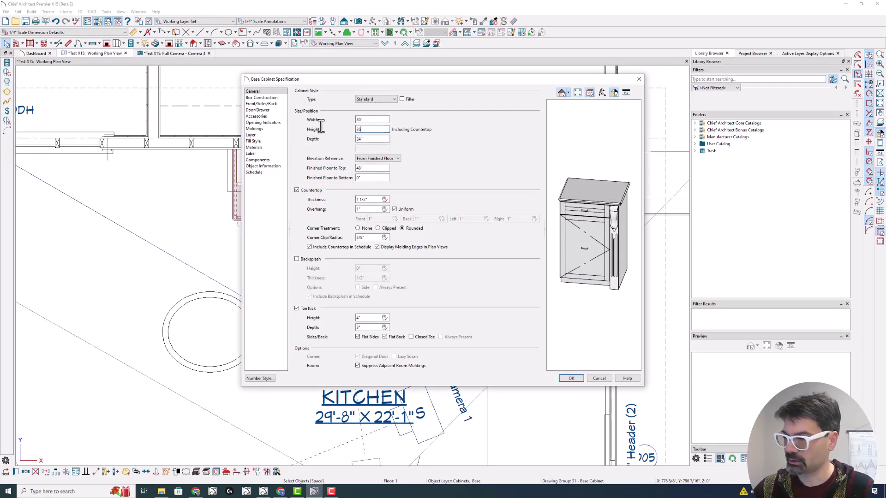
{"action": "key", "text": "Return"}
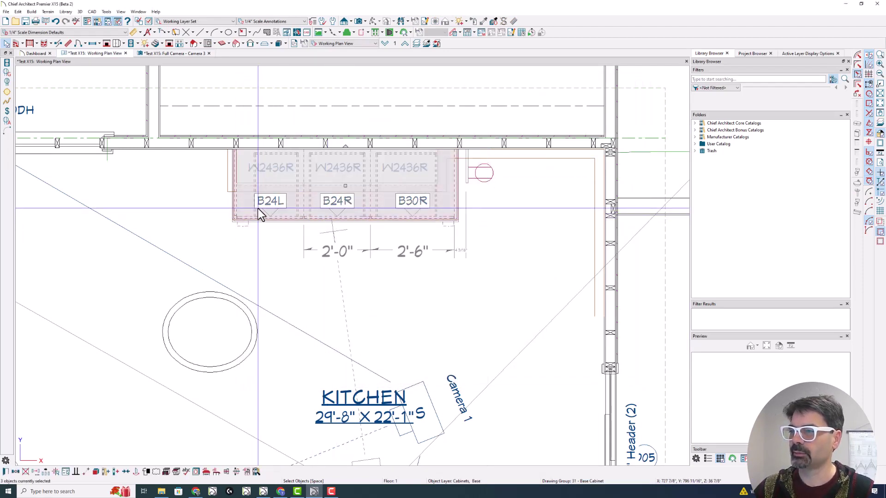
- Place a basket from Core Catalogs > Interiors > Accessories on the countertop and check it in 3D
{"action": "left_click", "coordinate": [205, 472]}
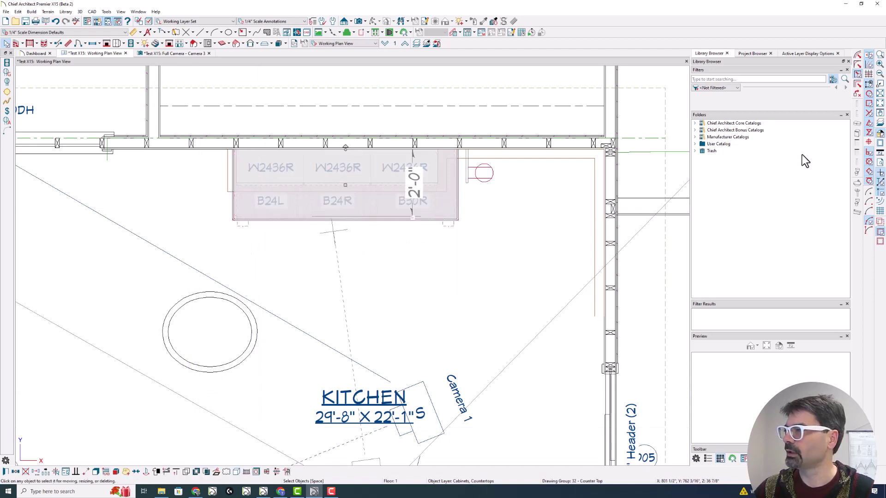
{"action": "left_click", "coordinate": [695, 123]}
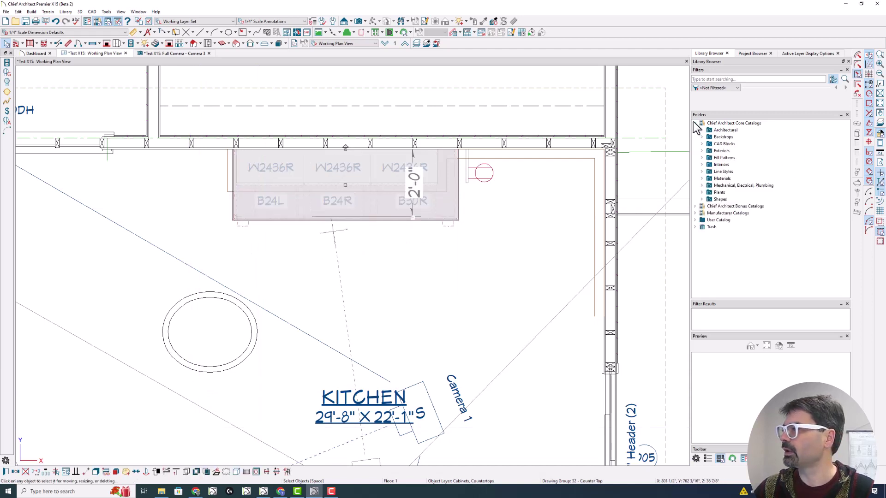
{"action": "left_click", "coordinate": [702, 165]}
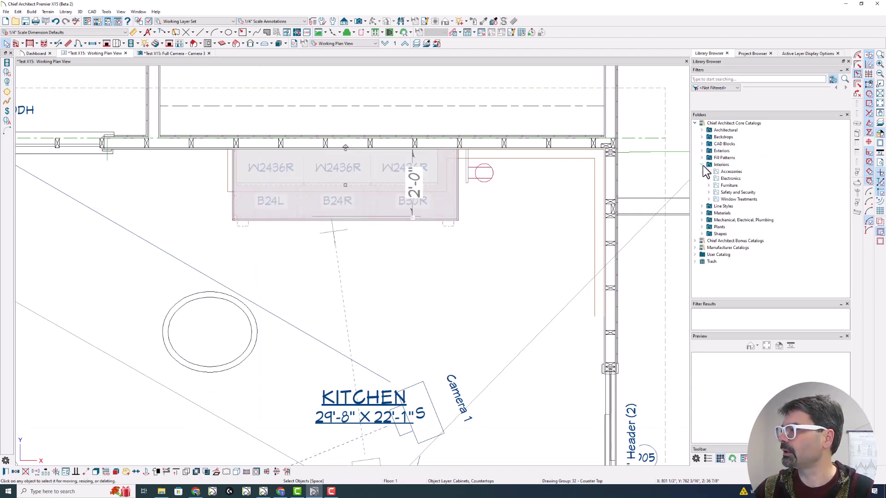
{"action": "left_click", "coordinate": [728, 171]}
{"action": "mouse_move", "coordinate": [778, 320]}
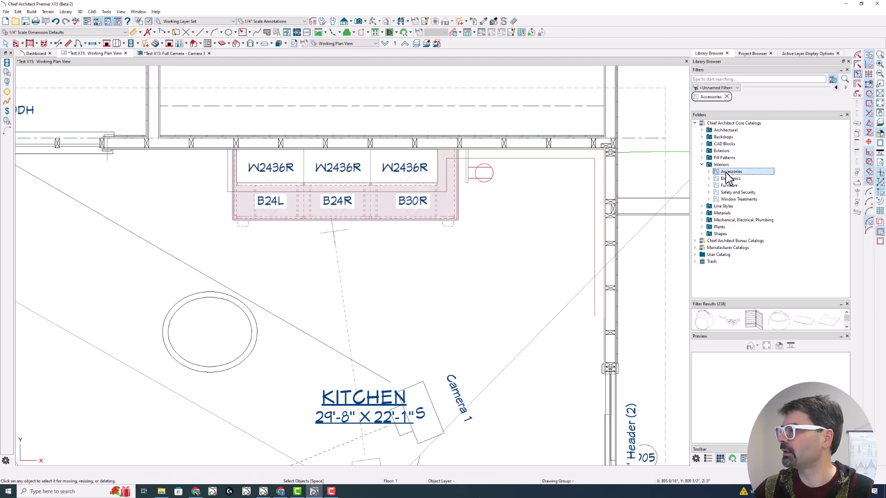
{"action": "left_click", "coordinate": [775, 326]}
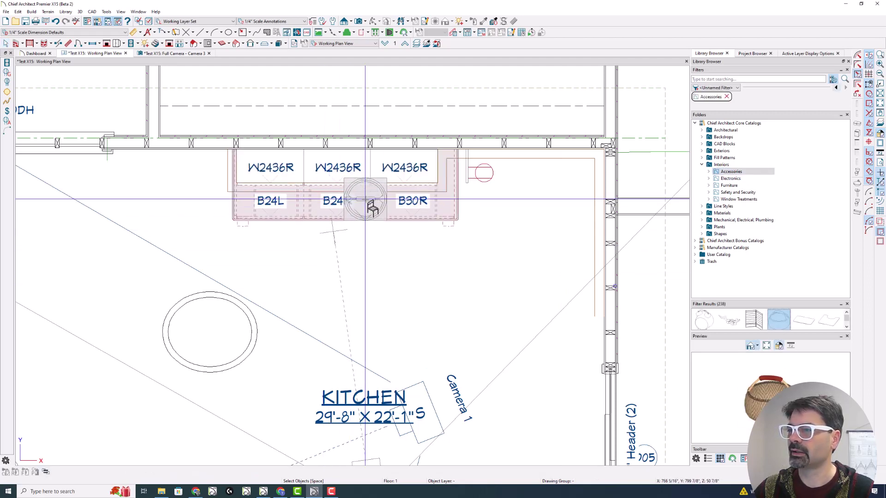
{"action": "left_click", "coordinate": [182, 54]}
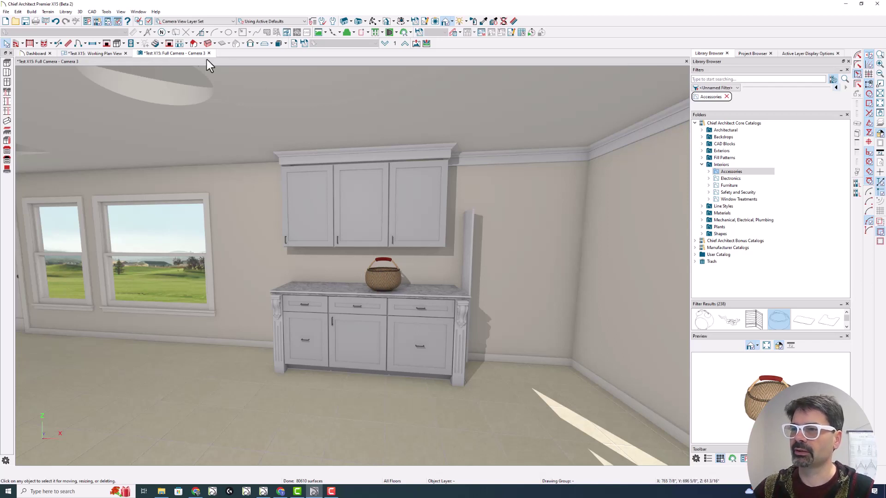
{"action": "left_click", "coordinate": [109, 54]}
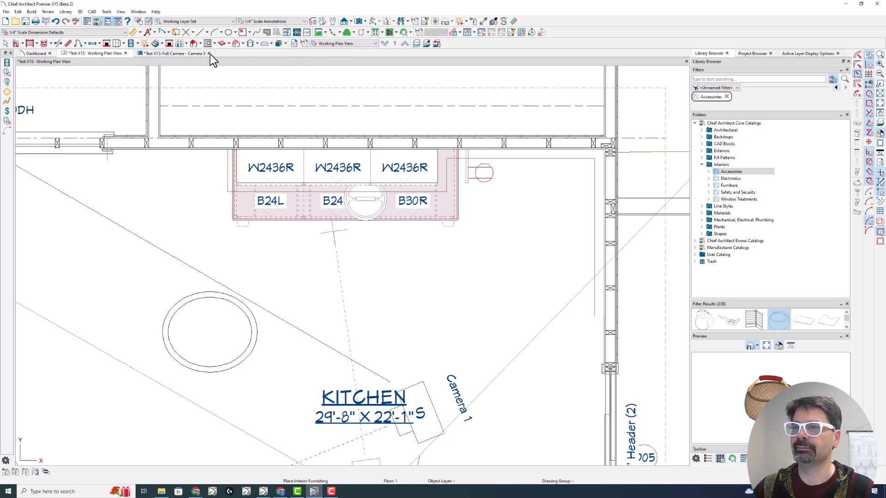
- Draw a rectangular custom countertop left of the cabinet run
{"action": "left_click", "coordinate": [123, 43]}
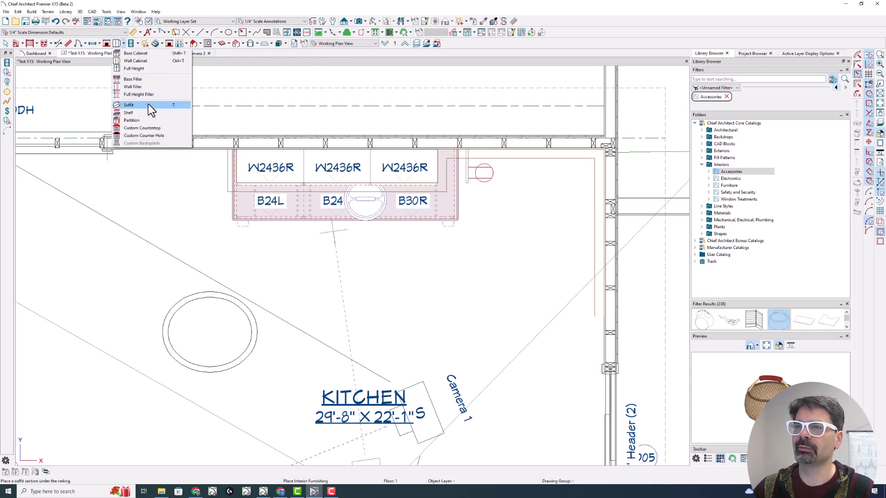
{"action": "left_click", "coordinate": [149, 129]}
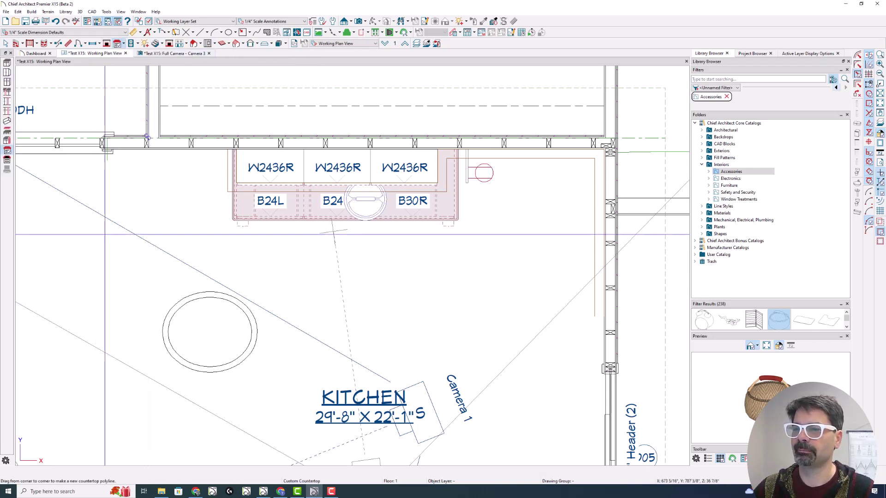
{"action": "left_click_drag", "start_coordinate": [106, 234], "coordinate": [246, 306]}
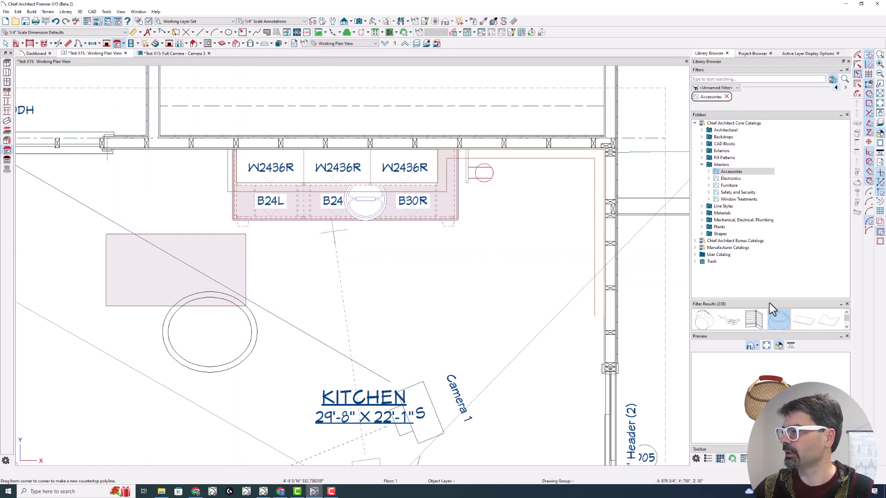
- Place the alarm clock accessory on the new countertop in the 3D camera view
{"action": "left_click", "coordinate": [704, 326]}
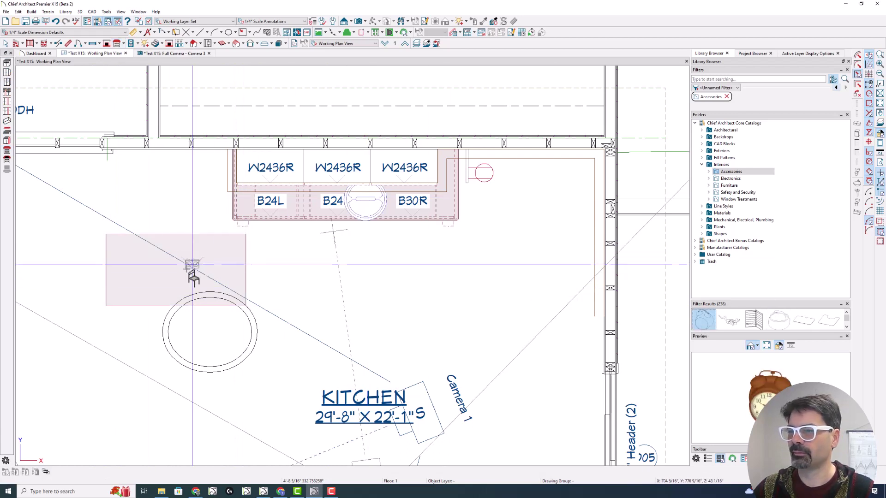
{"action": "left_click", "coordinate": [183, 53]}
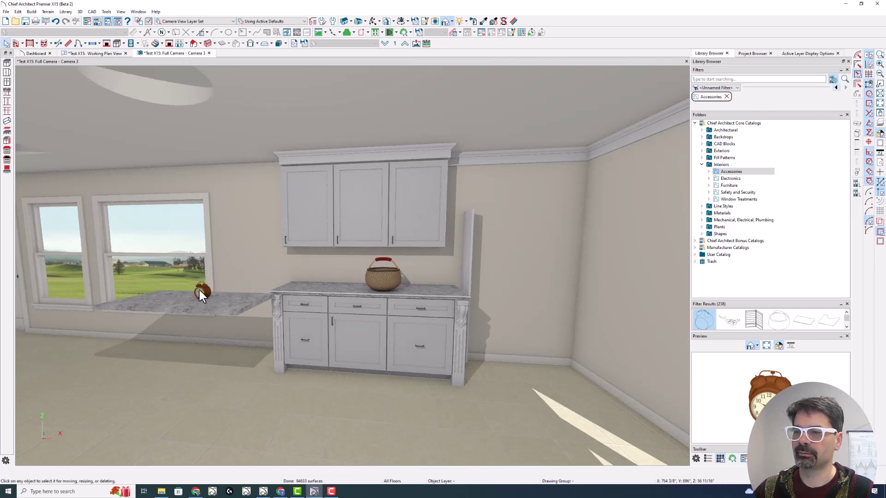
{"action": "left_click", "coordinate": [204, 299]}
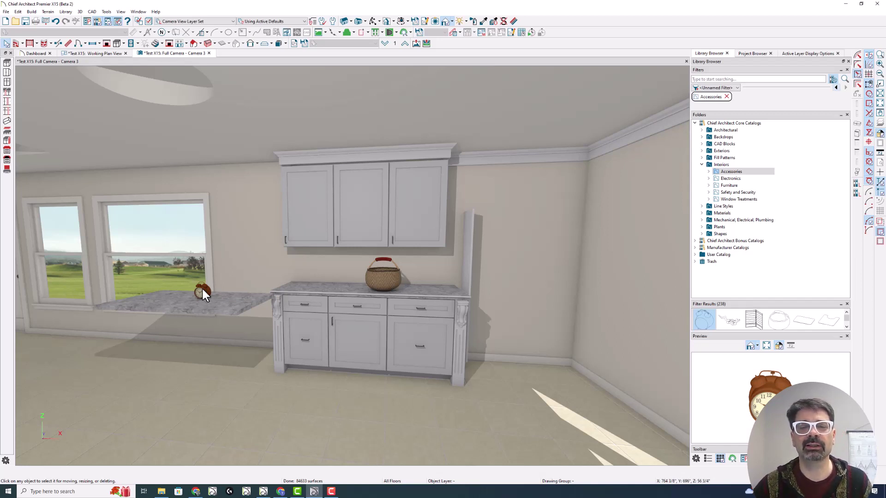
{"action": "key", "text": "space"}
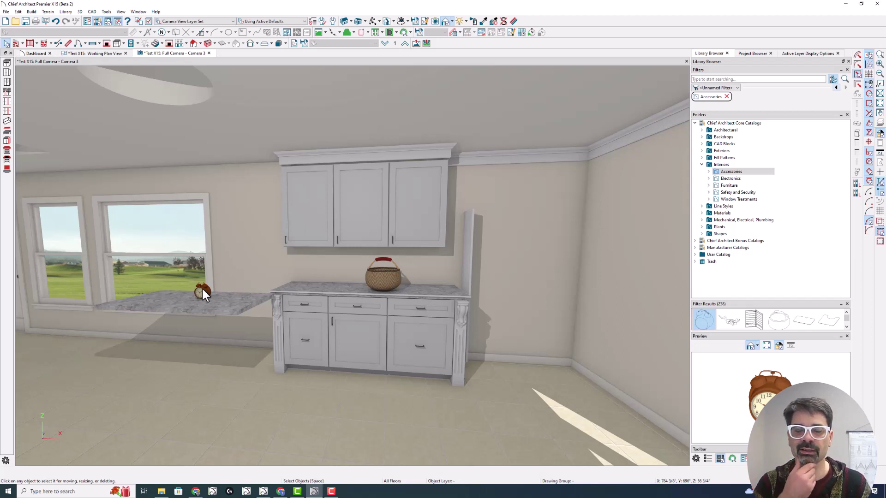